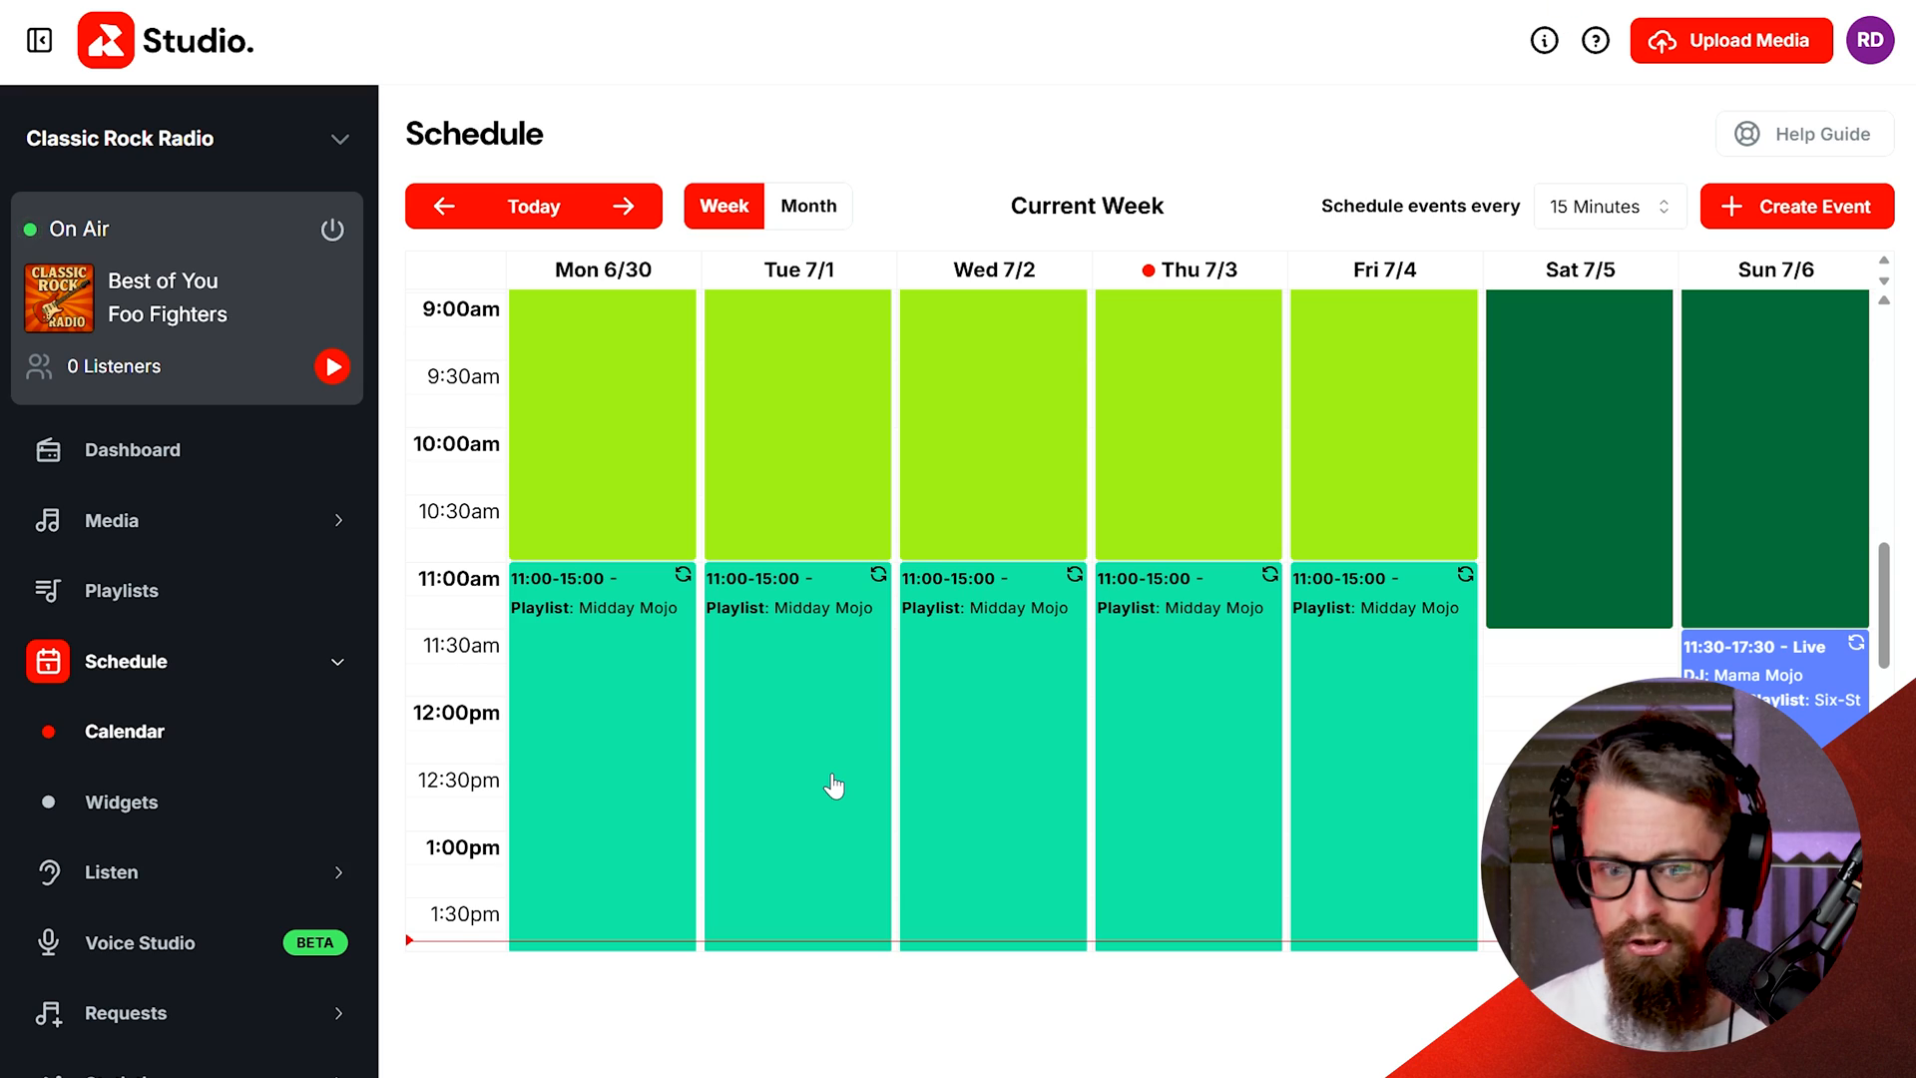
Step: Start a new event on Thursday by selecting the 4:00pm to 6:00pm slot in the weekly schedule
{"action": "scroll", "coordinate": [833, 786], "scroll_direction": "down", "scroll_amount": 2}
{"action": "scroll", "coordinate": [833, 786], "scroll_direction": "down", "scroll_amount": 5}
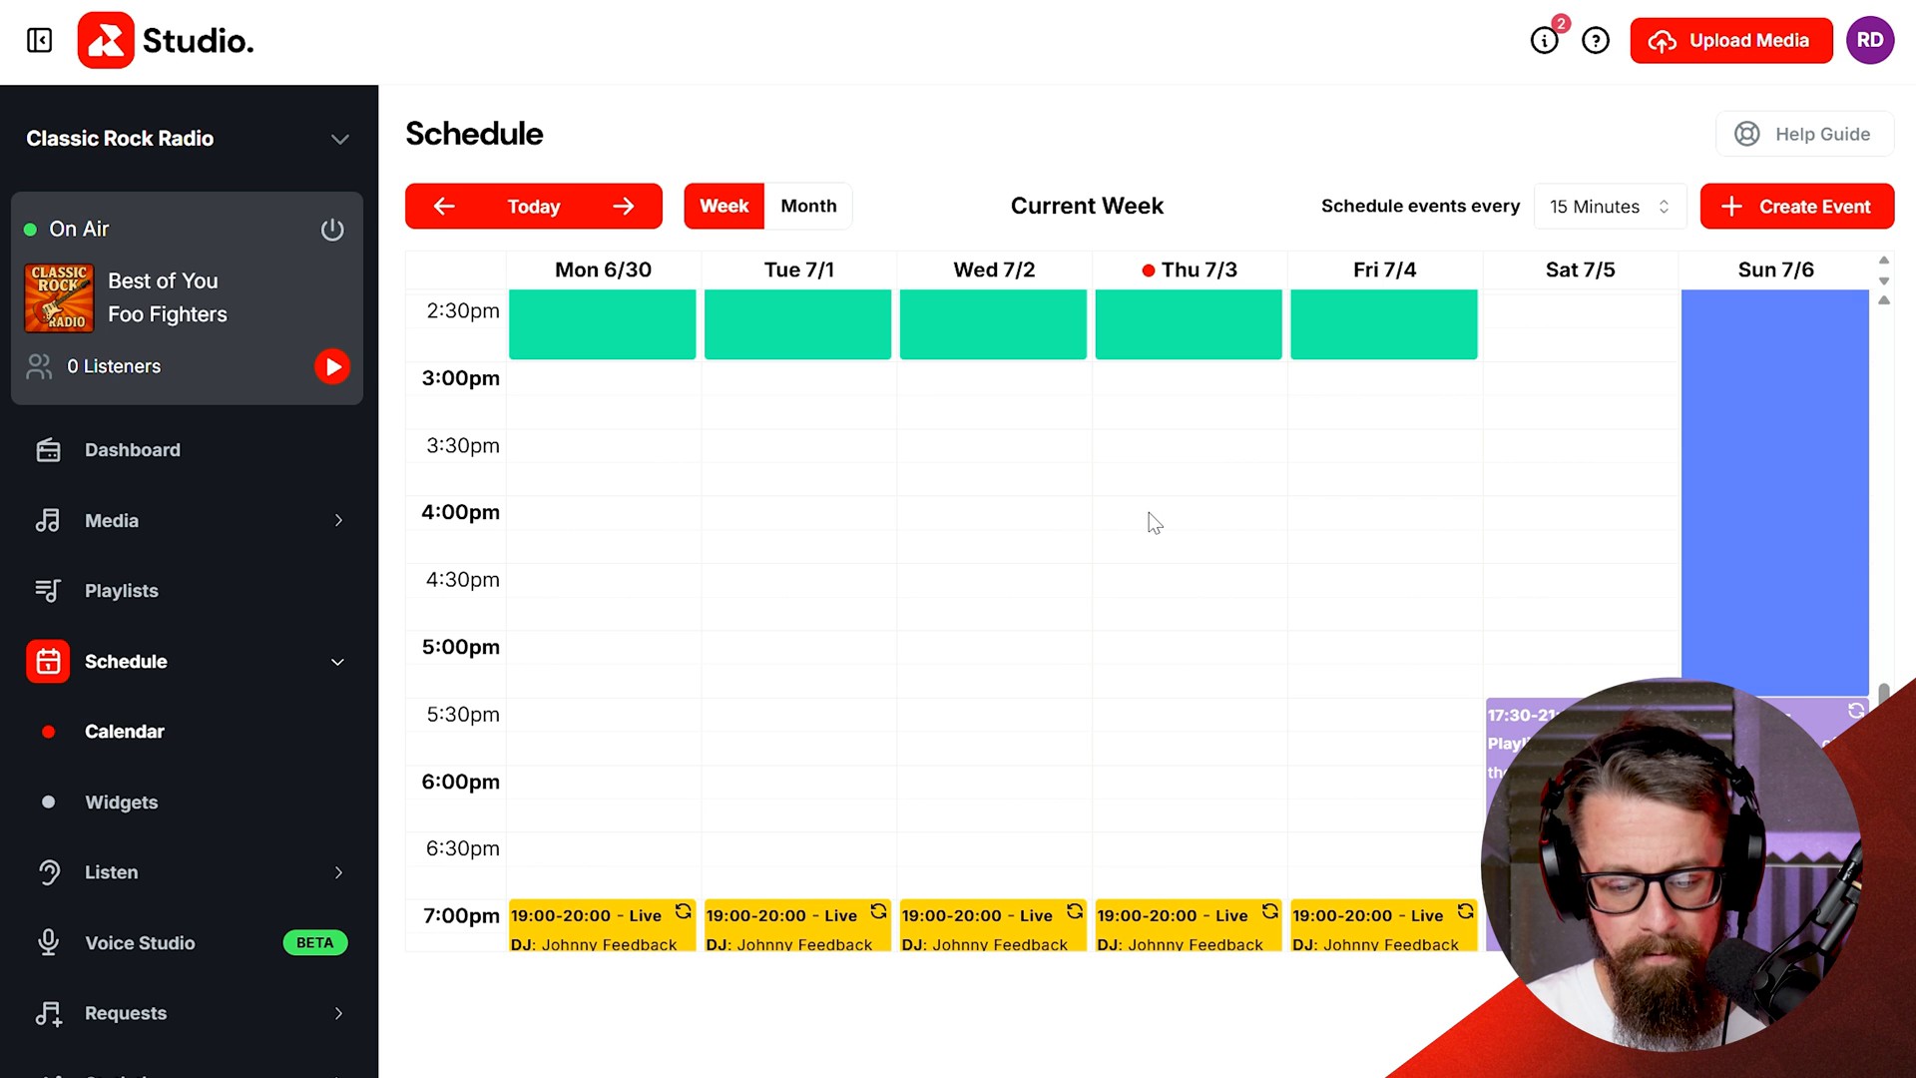
{"action": "left_click_drag", "start_coordinate": [1147, 511], "coordinate": [1168, 751]}
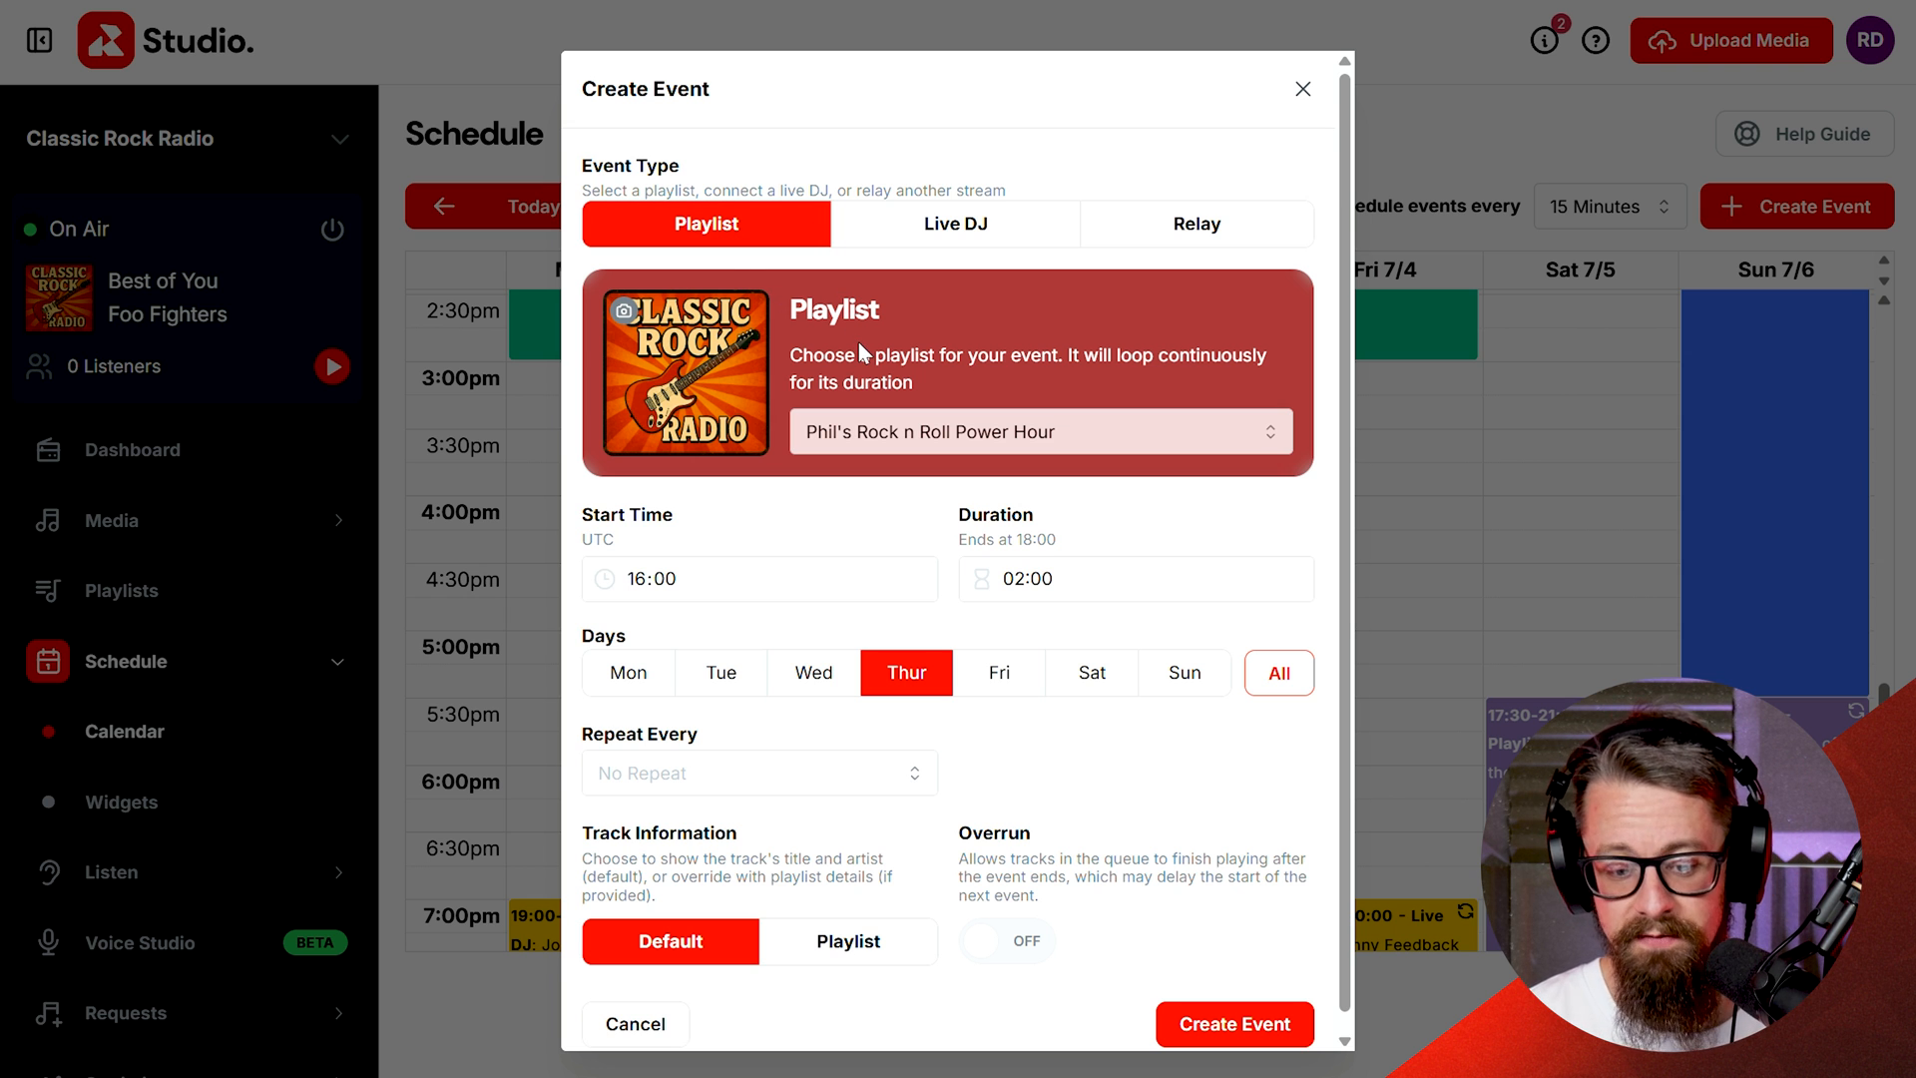
Step: Browse the available playlists and select Phil's Rock n Roll Power Hour for the event
{"action": "left_click", "coordinate": [875, 445]}
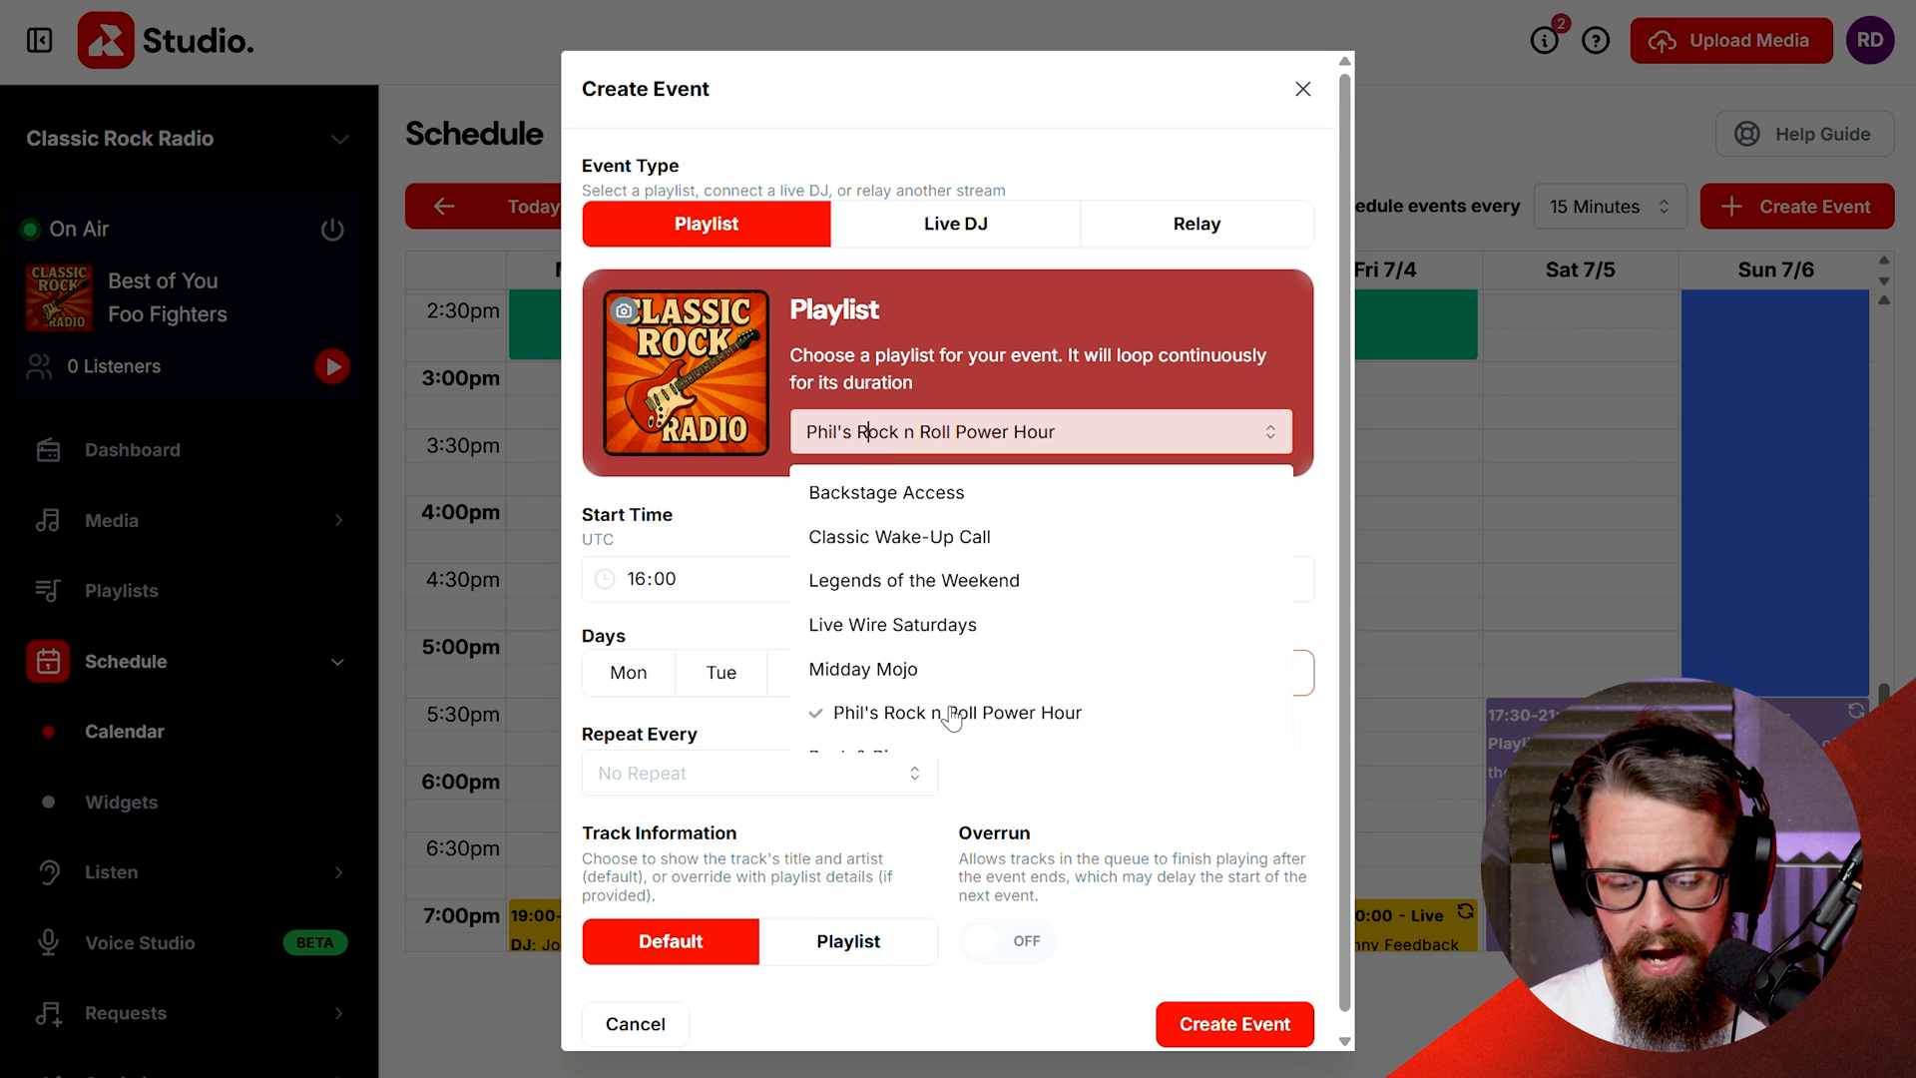
{"action": "left_click", "coordinate": [1010, 435]}
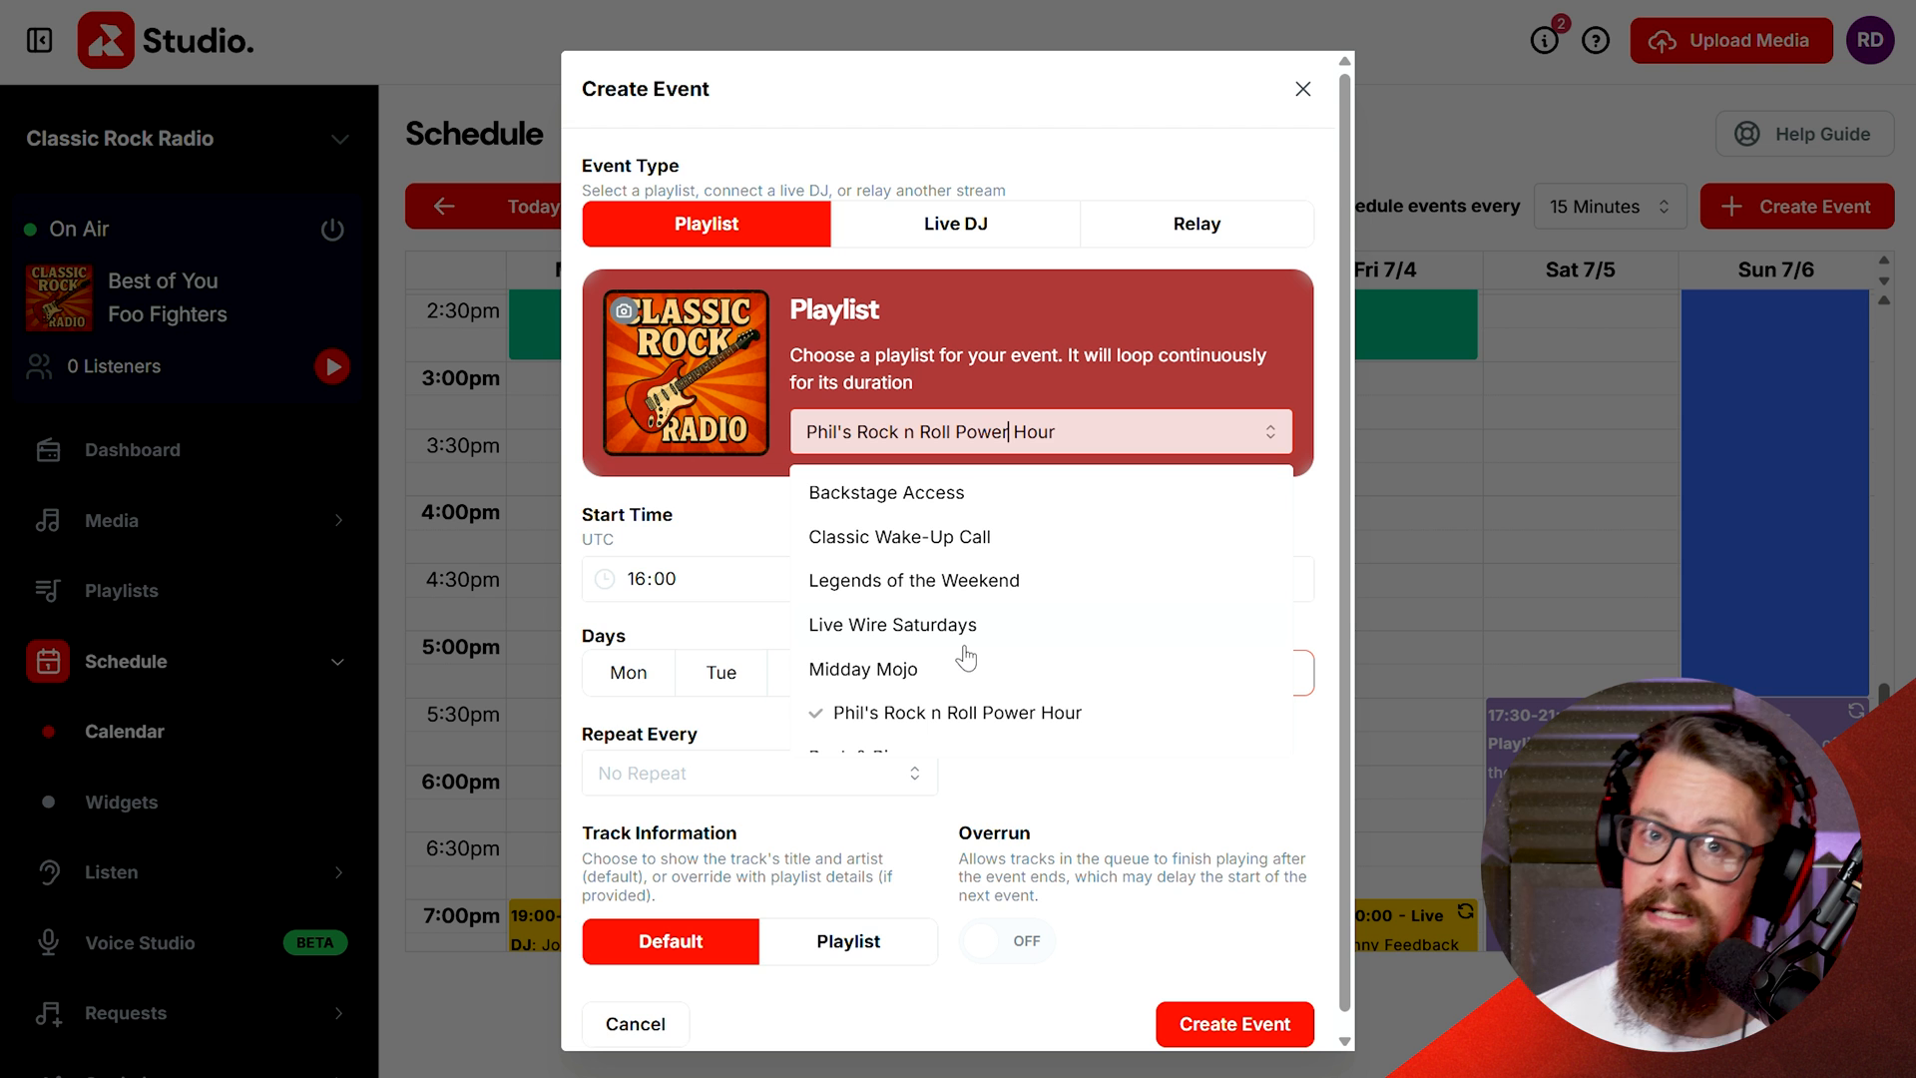
{"action": "scroll", "coordinate": [965, 657], "scroll_direction": "down", "scroll_amount": 4}
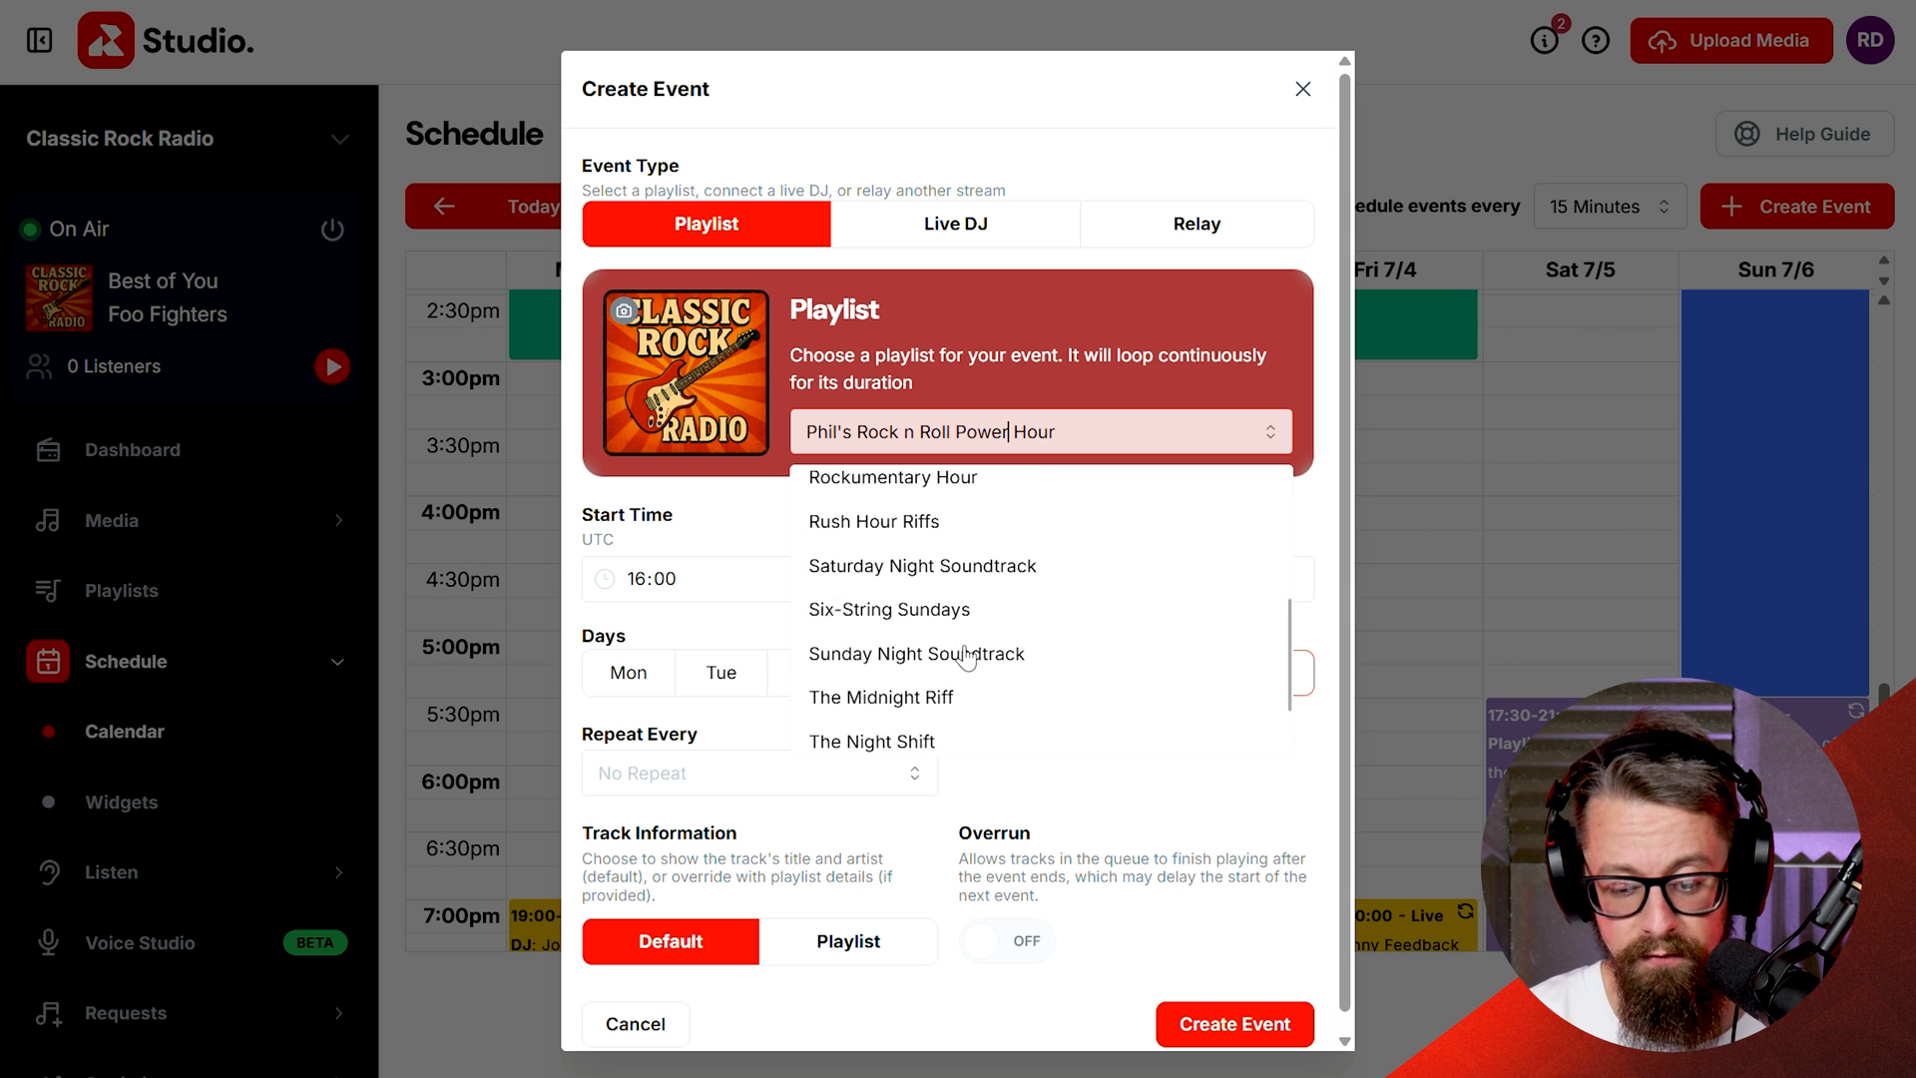
{"action": "scroll", "coordinate": [965, 657], "scroll_direction": "up", "scroll_amount": 2}
{"action": "scroll", "coordinate": [965, 657], "scroll_direction": "up", "scroll_amount": 2}
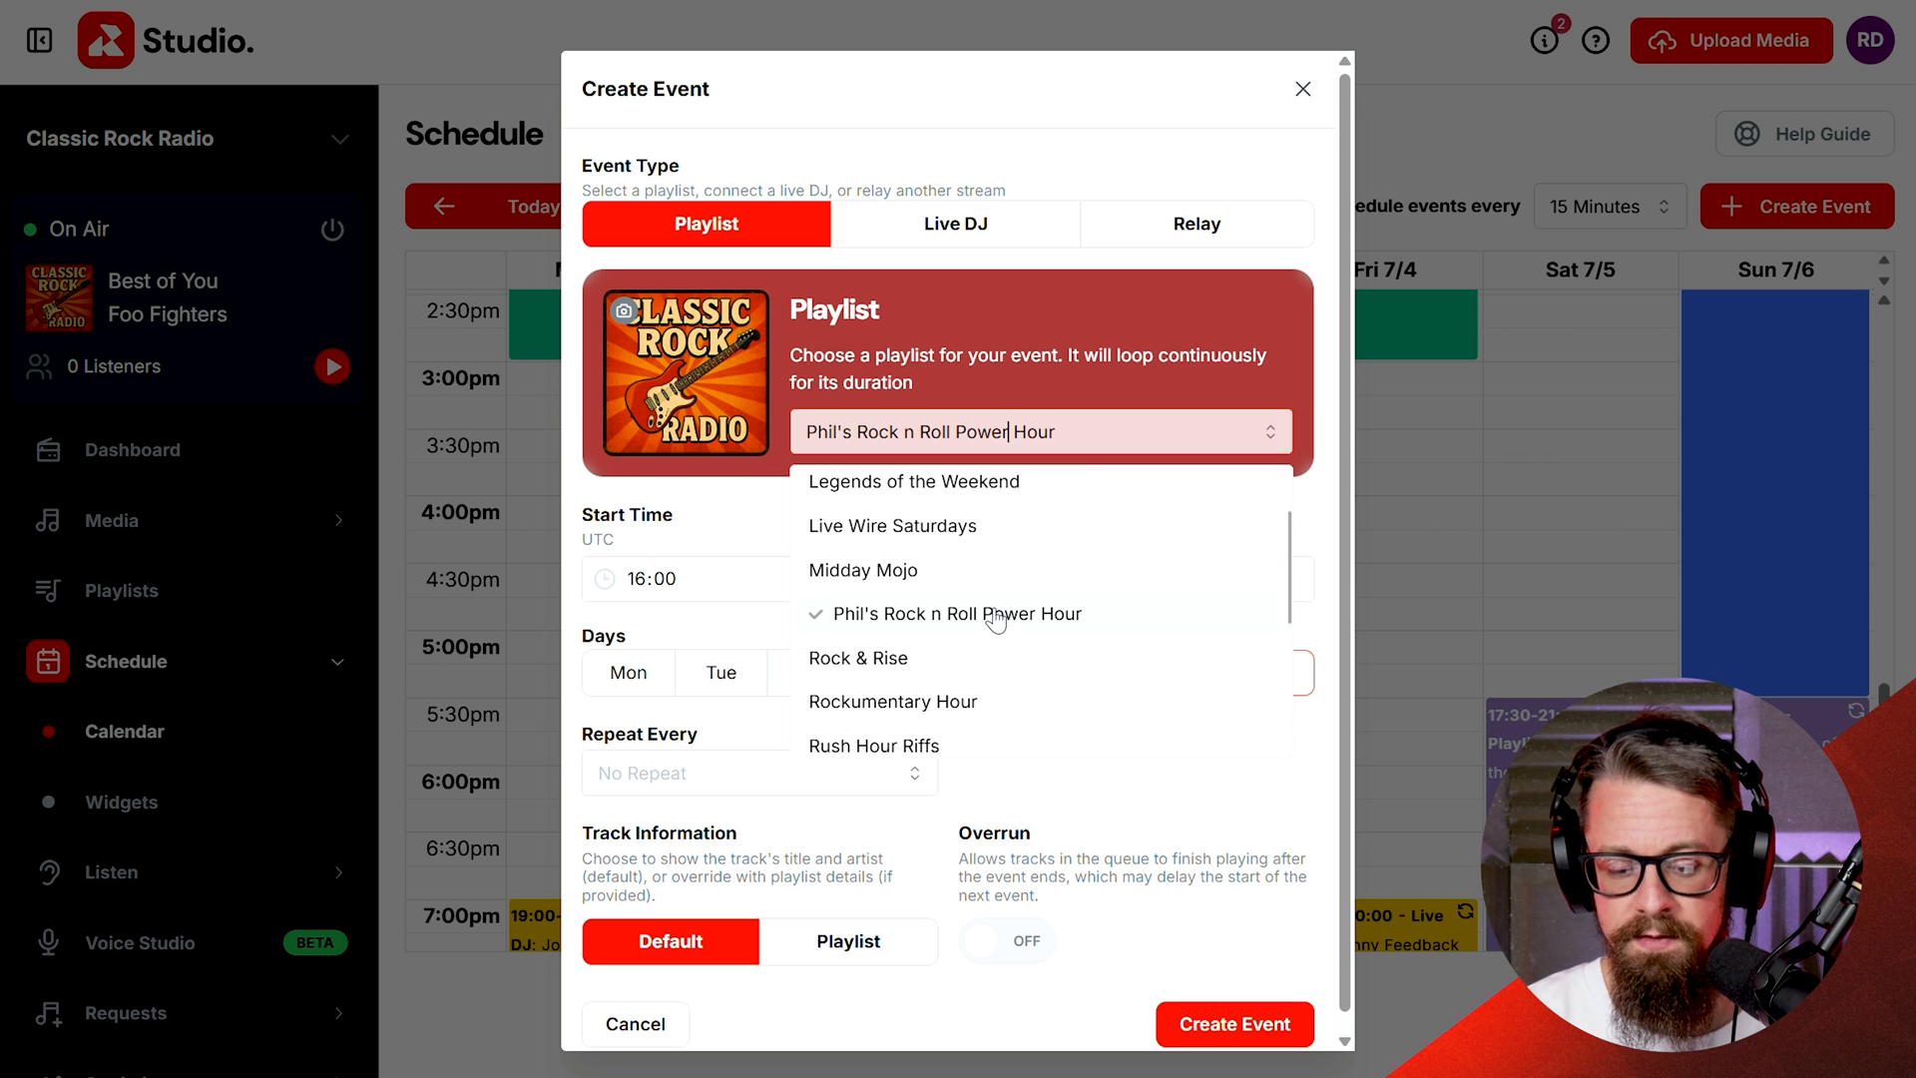
{"action": "left_click", "coordinate": [991, 614]}
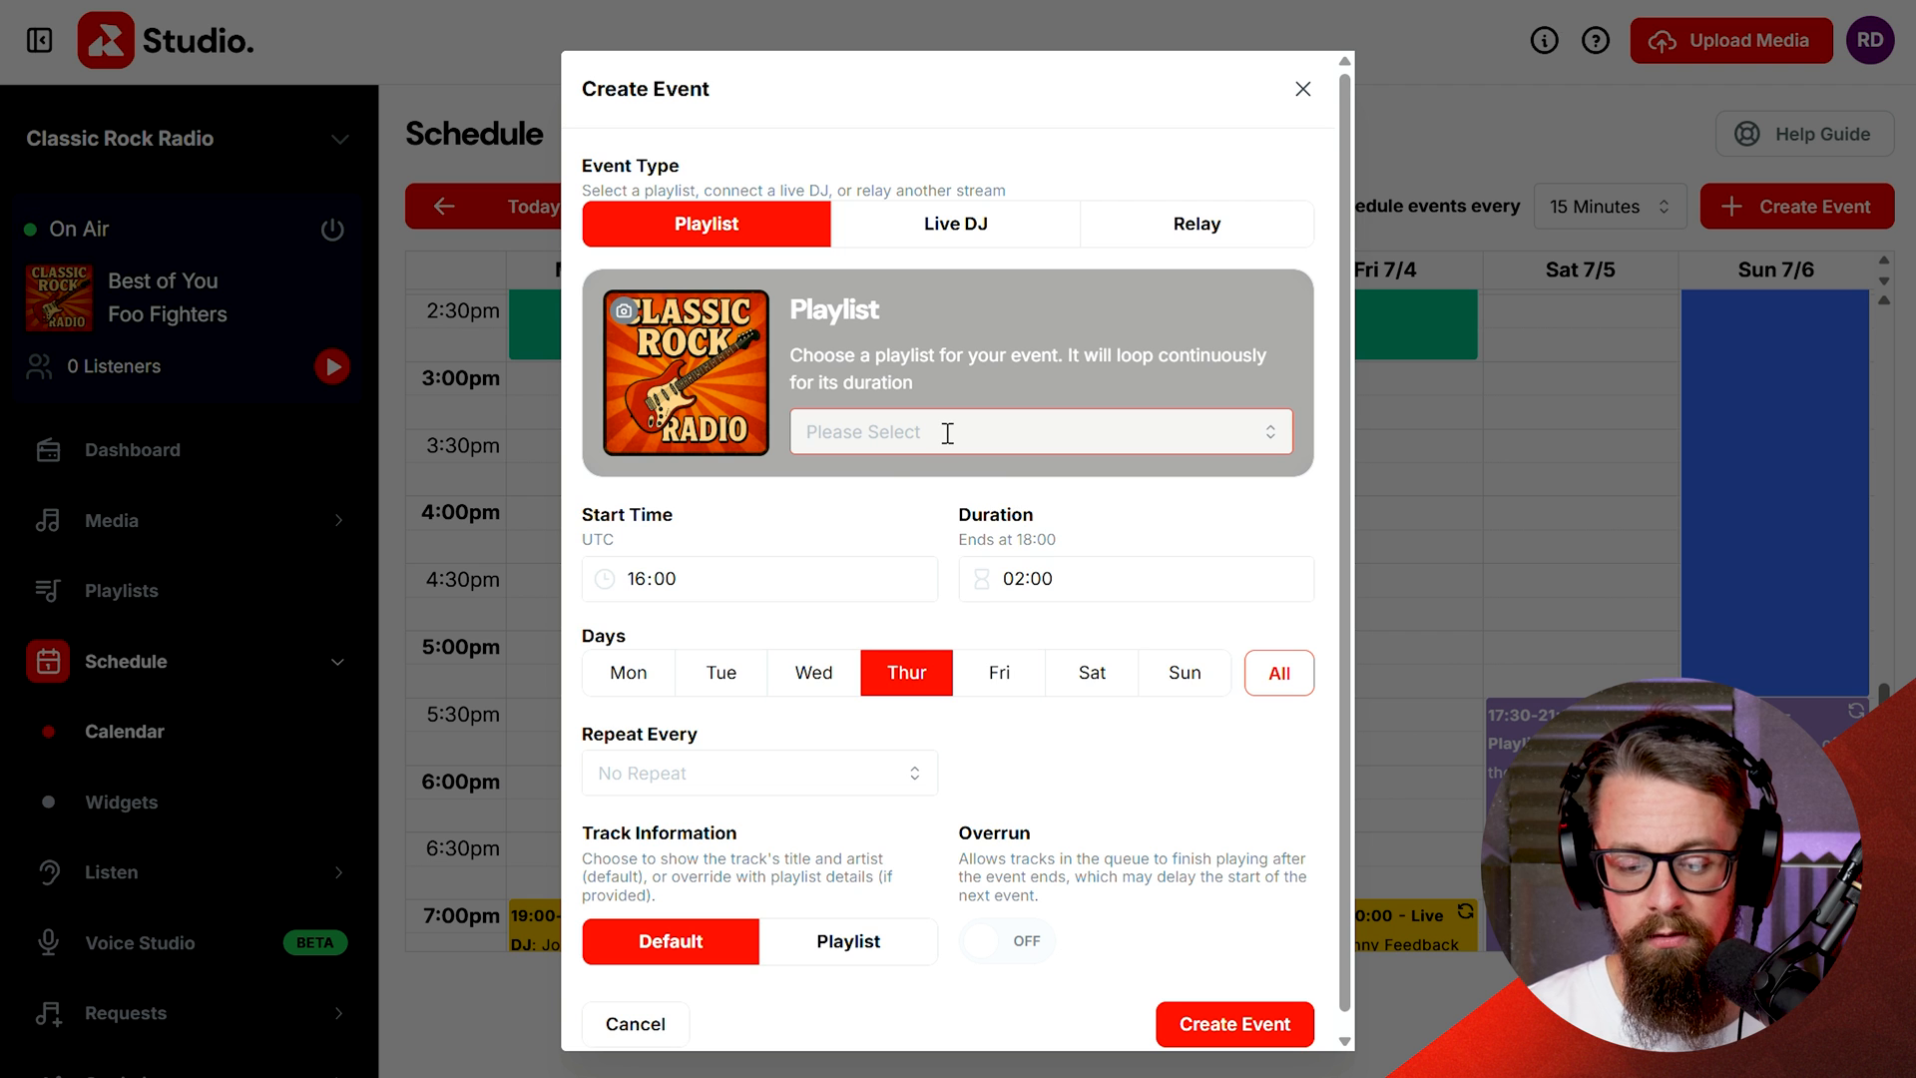
{"action": "left_click", "coordinate": [945, 432]}
{"action": "left_click", "coordinate": [975, 628]}
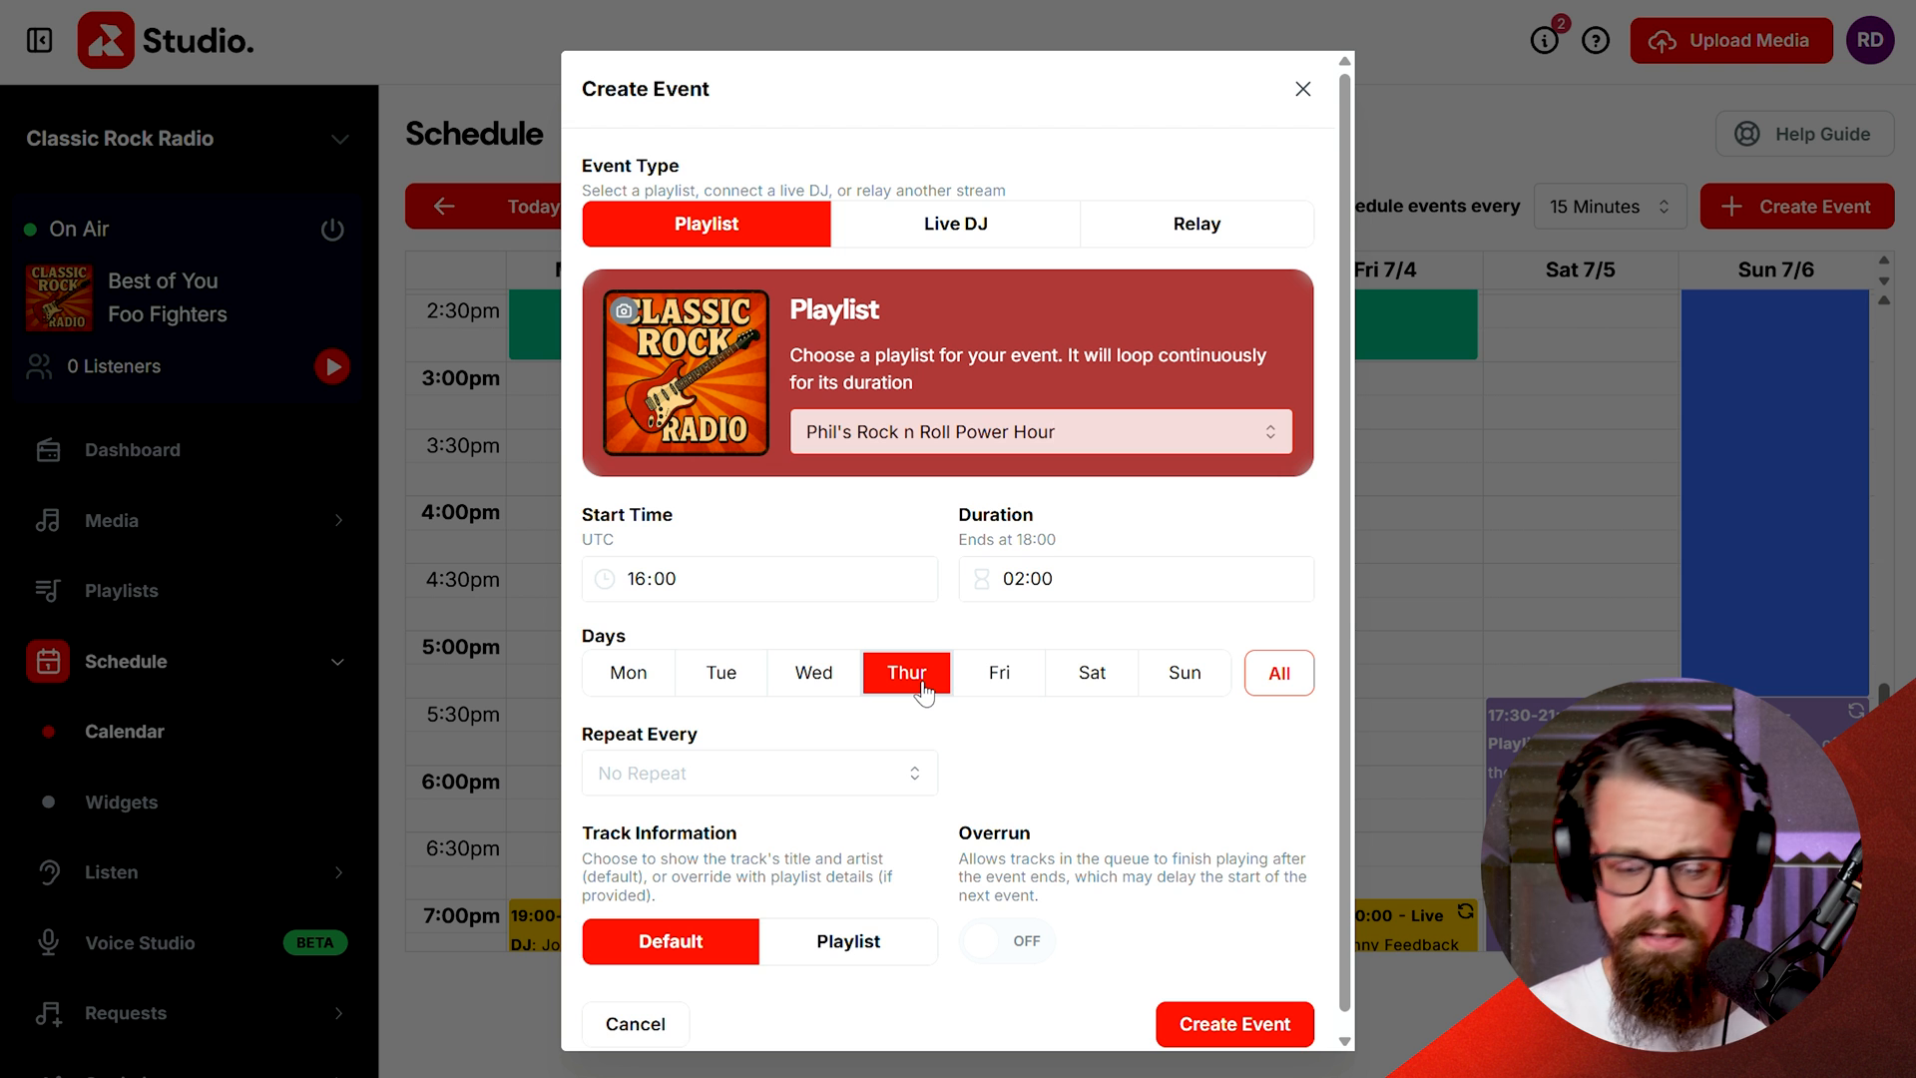
Step: Set the event's days to Monday through Friday, leaving Saturday and Sunday off
{"action": "left_click", "coordinate": [998, 674]}
{"action": "left_click", "coordinate": [639, 684]}
{"action": "left_click", "coordinate": [739, 684]}
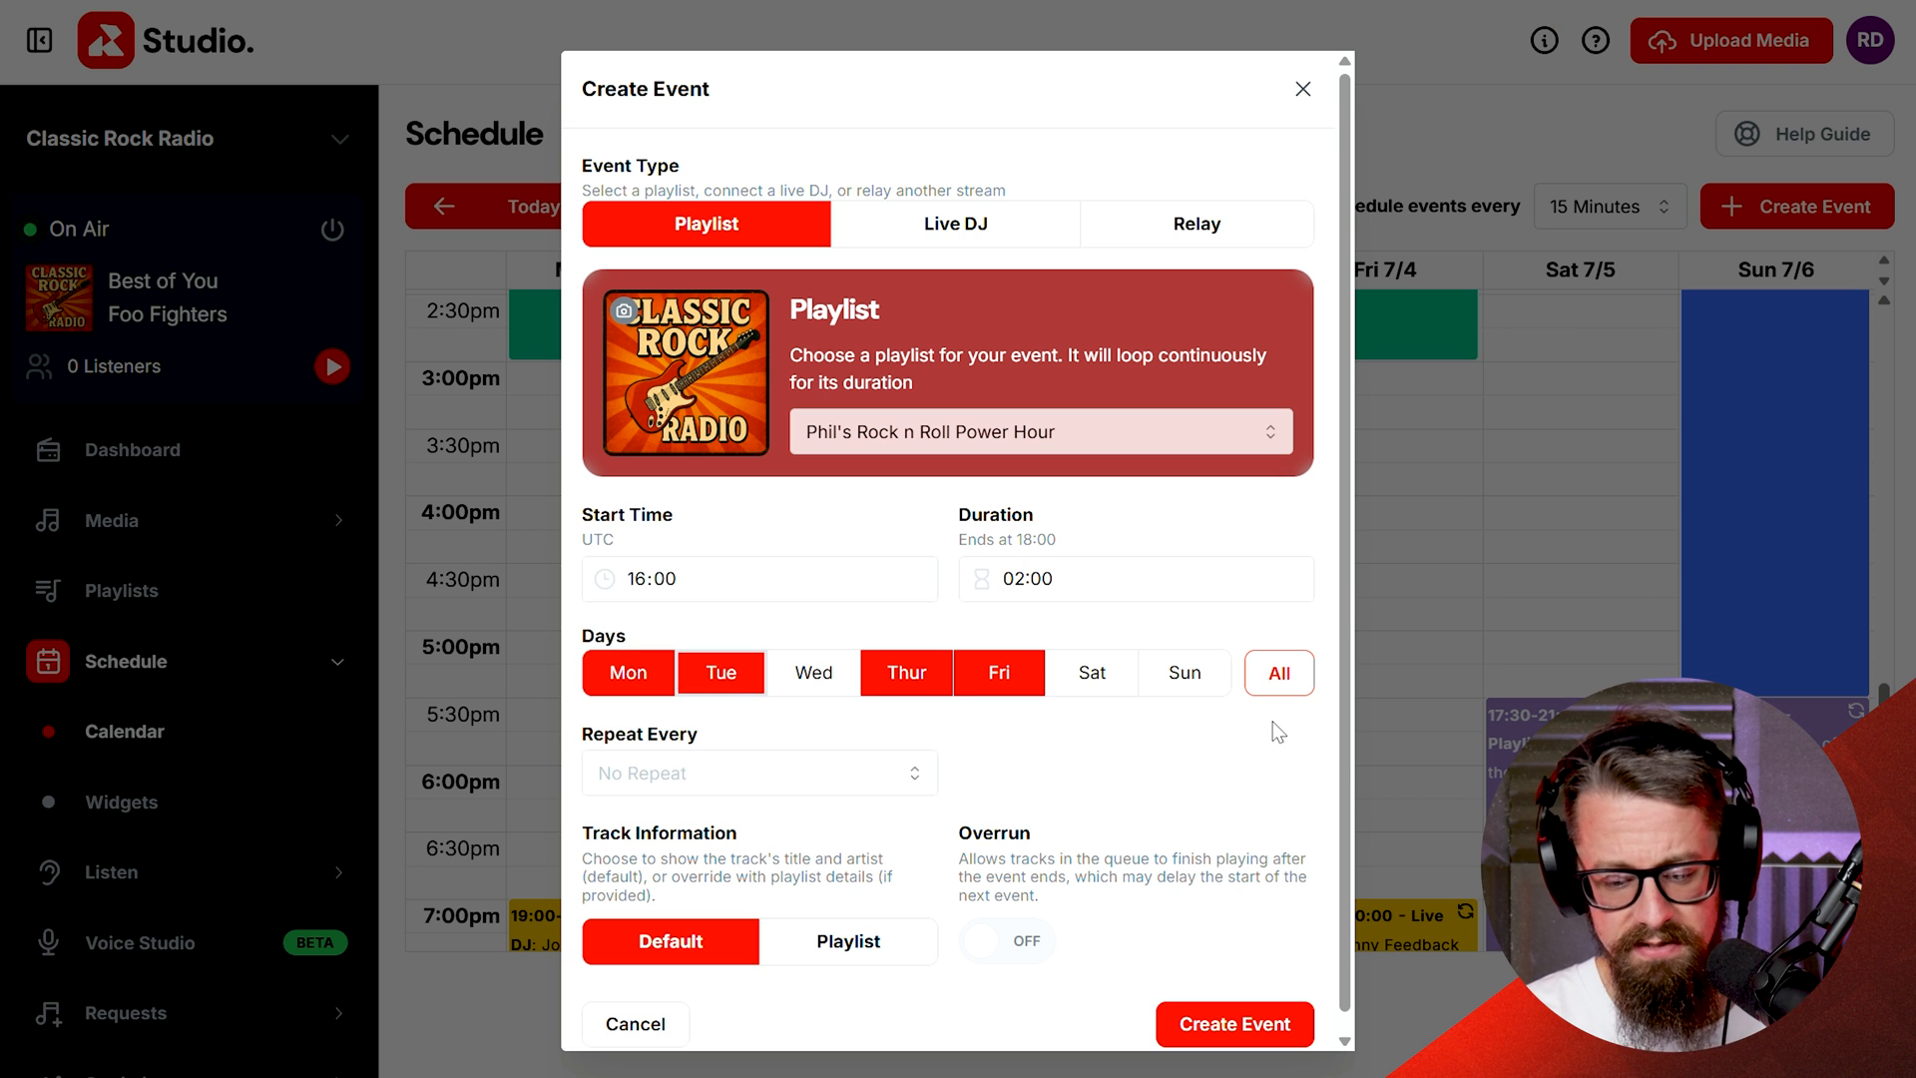
{"action": "left_click", "coordinate": [1280, 688]}
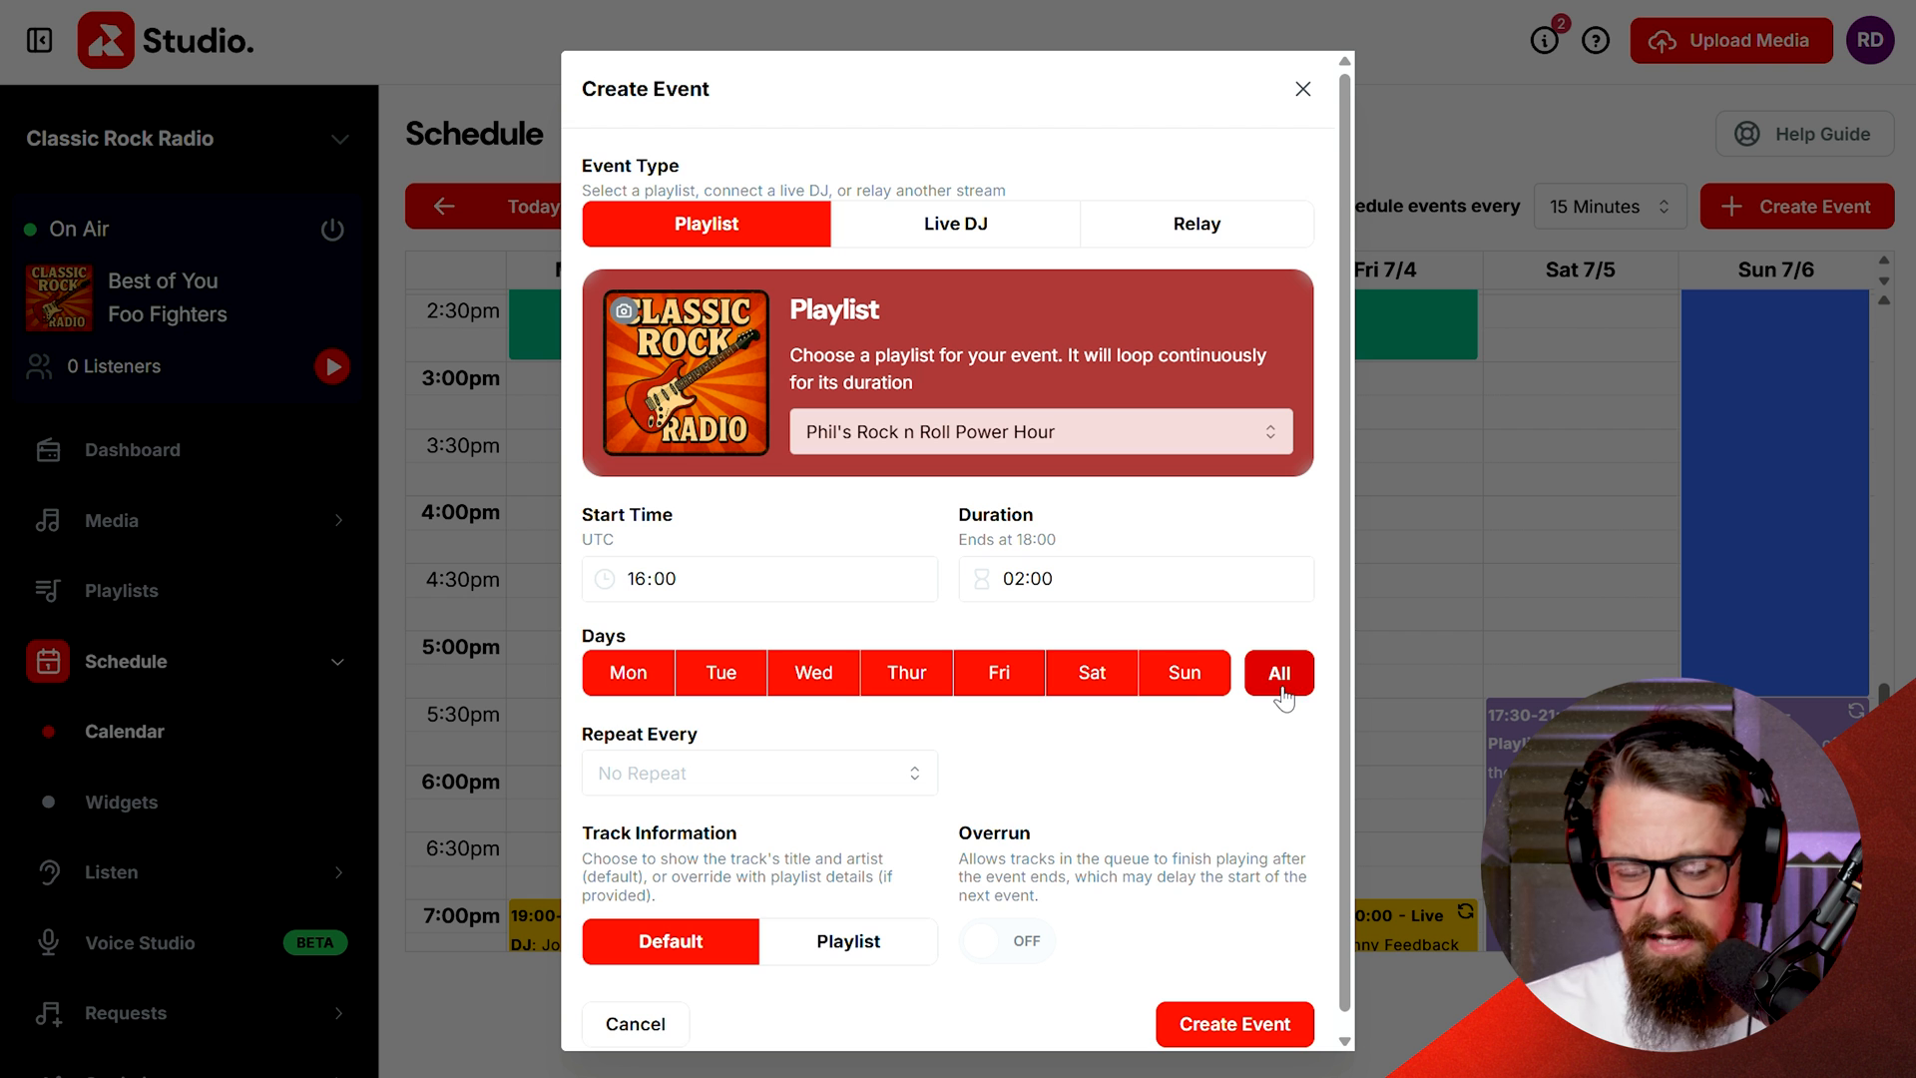
{"action": "left_click", "coordinate": [1098, 678]}
{"action": "left_click", "coordinate": [1176, 687]}
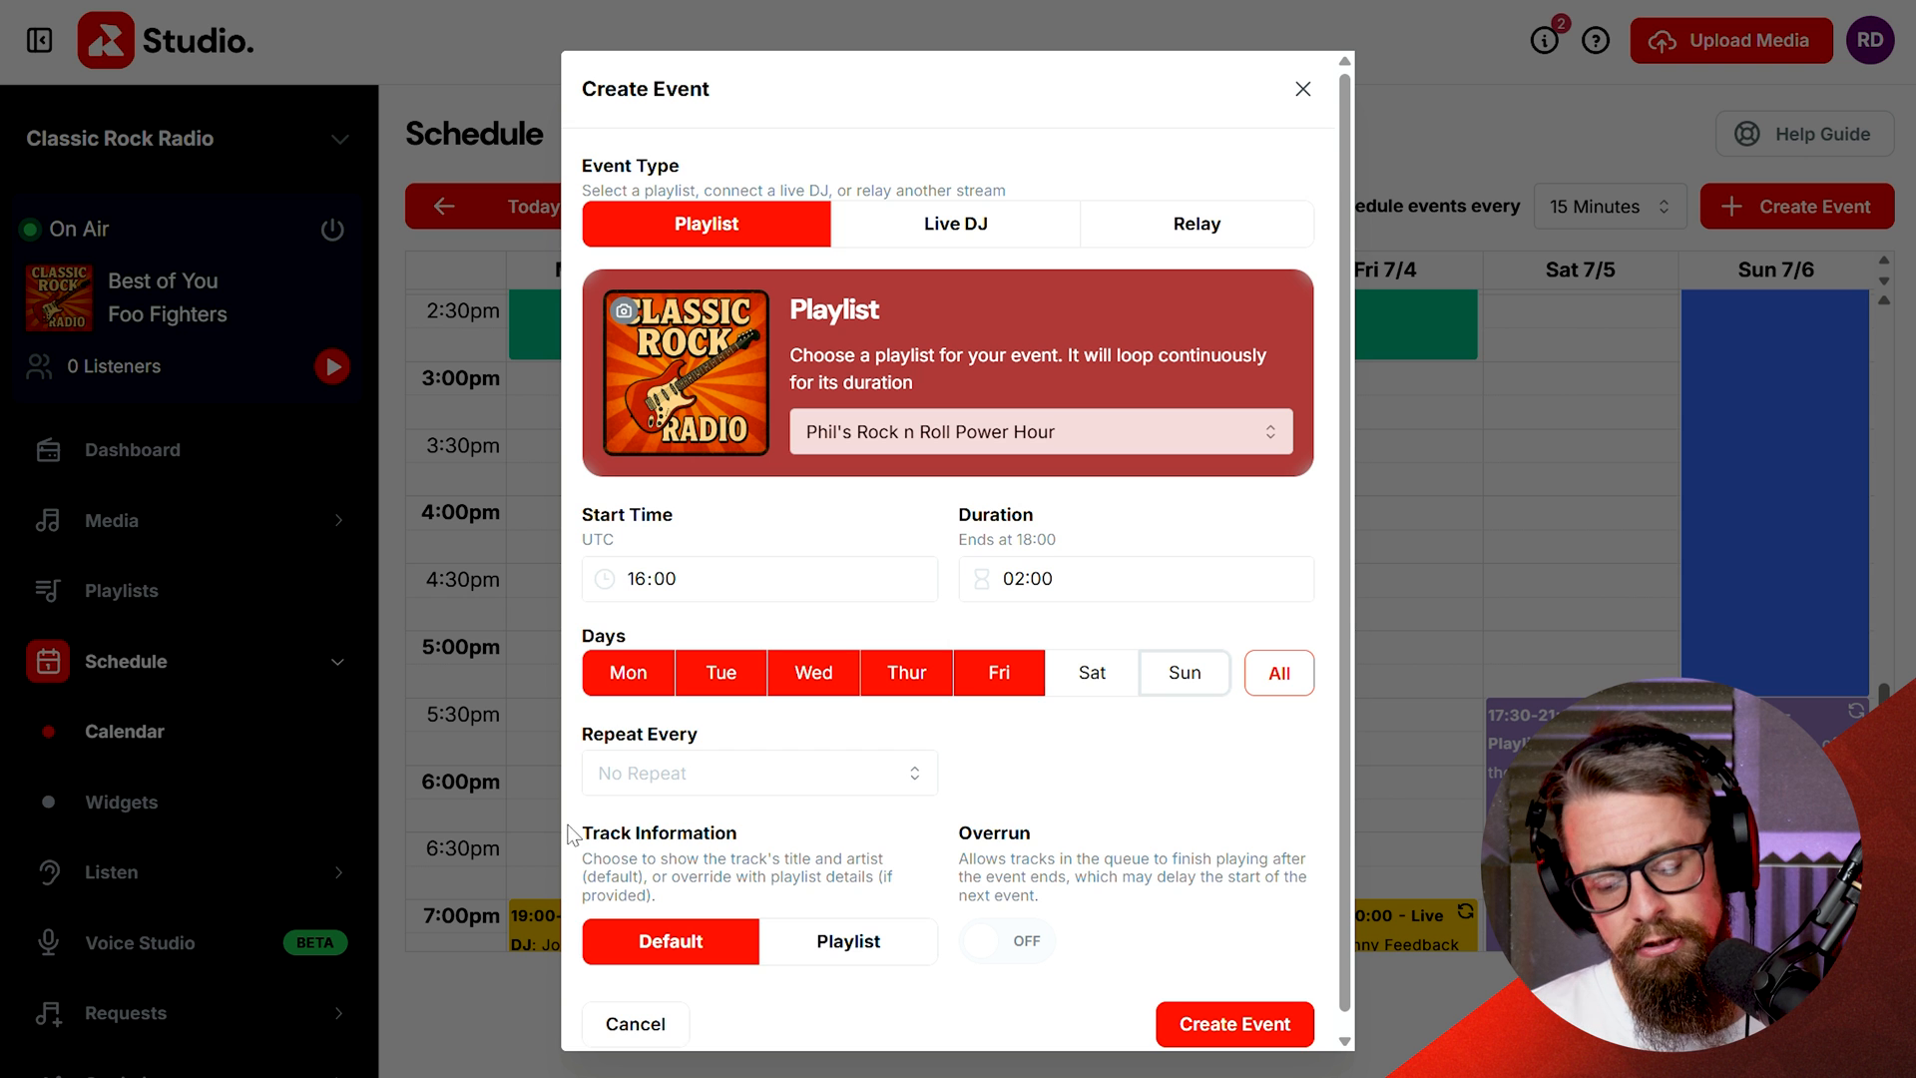
Step: Make the event repeat every 1 Week until December 31, 2025, and create the event
{"action": "left_click", "coordinate": [764, 777]}
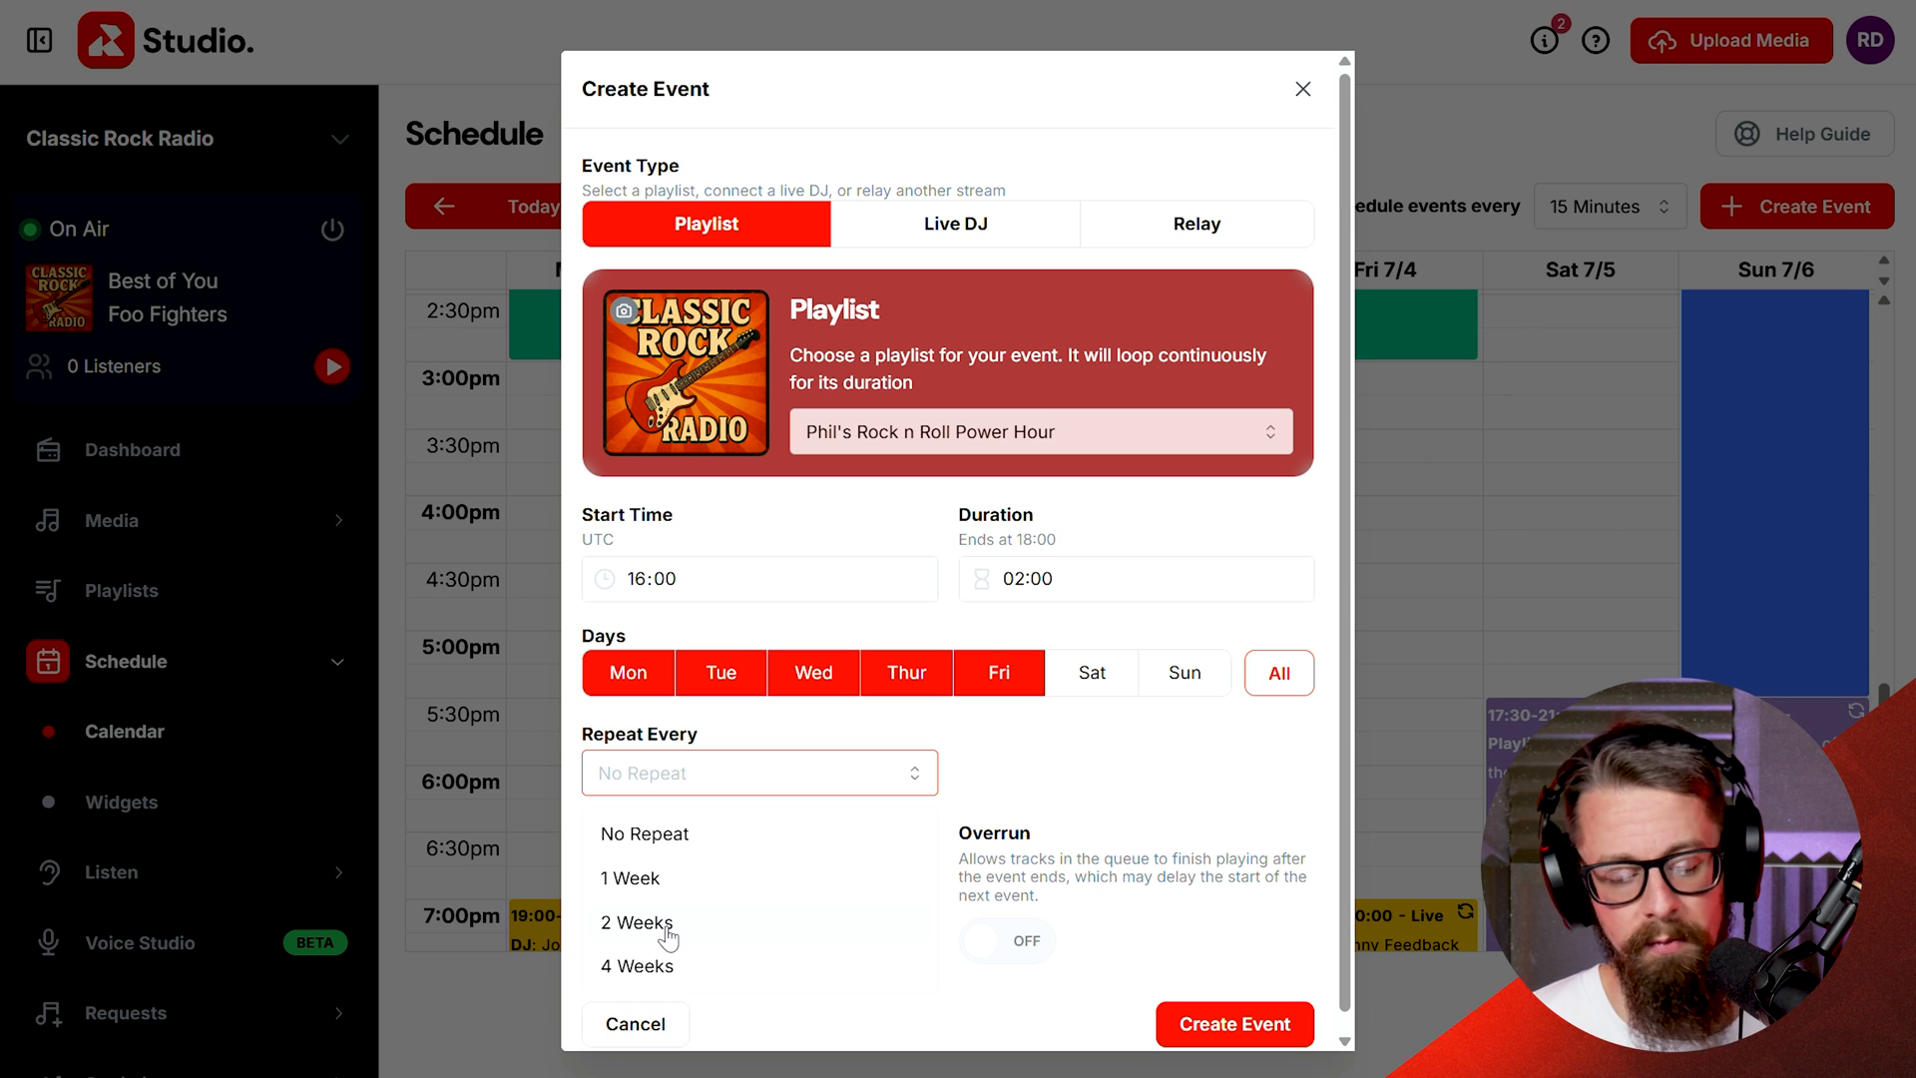
{"action": "left_click", "coordinate": [633, 878]}
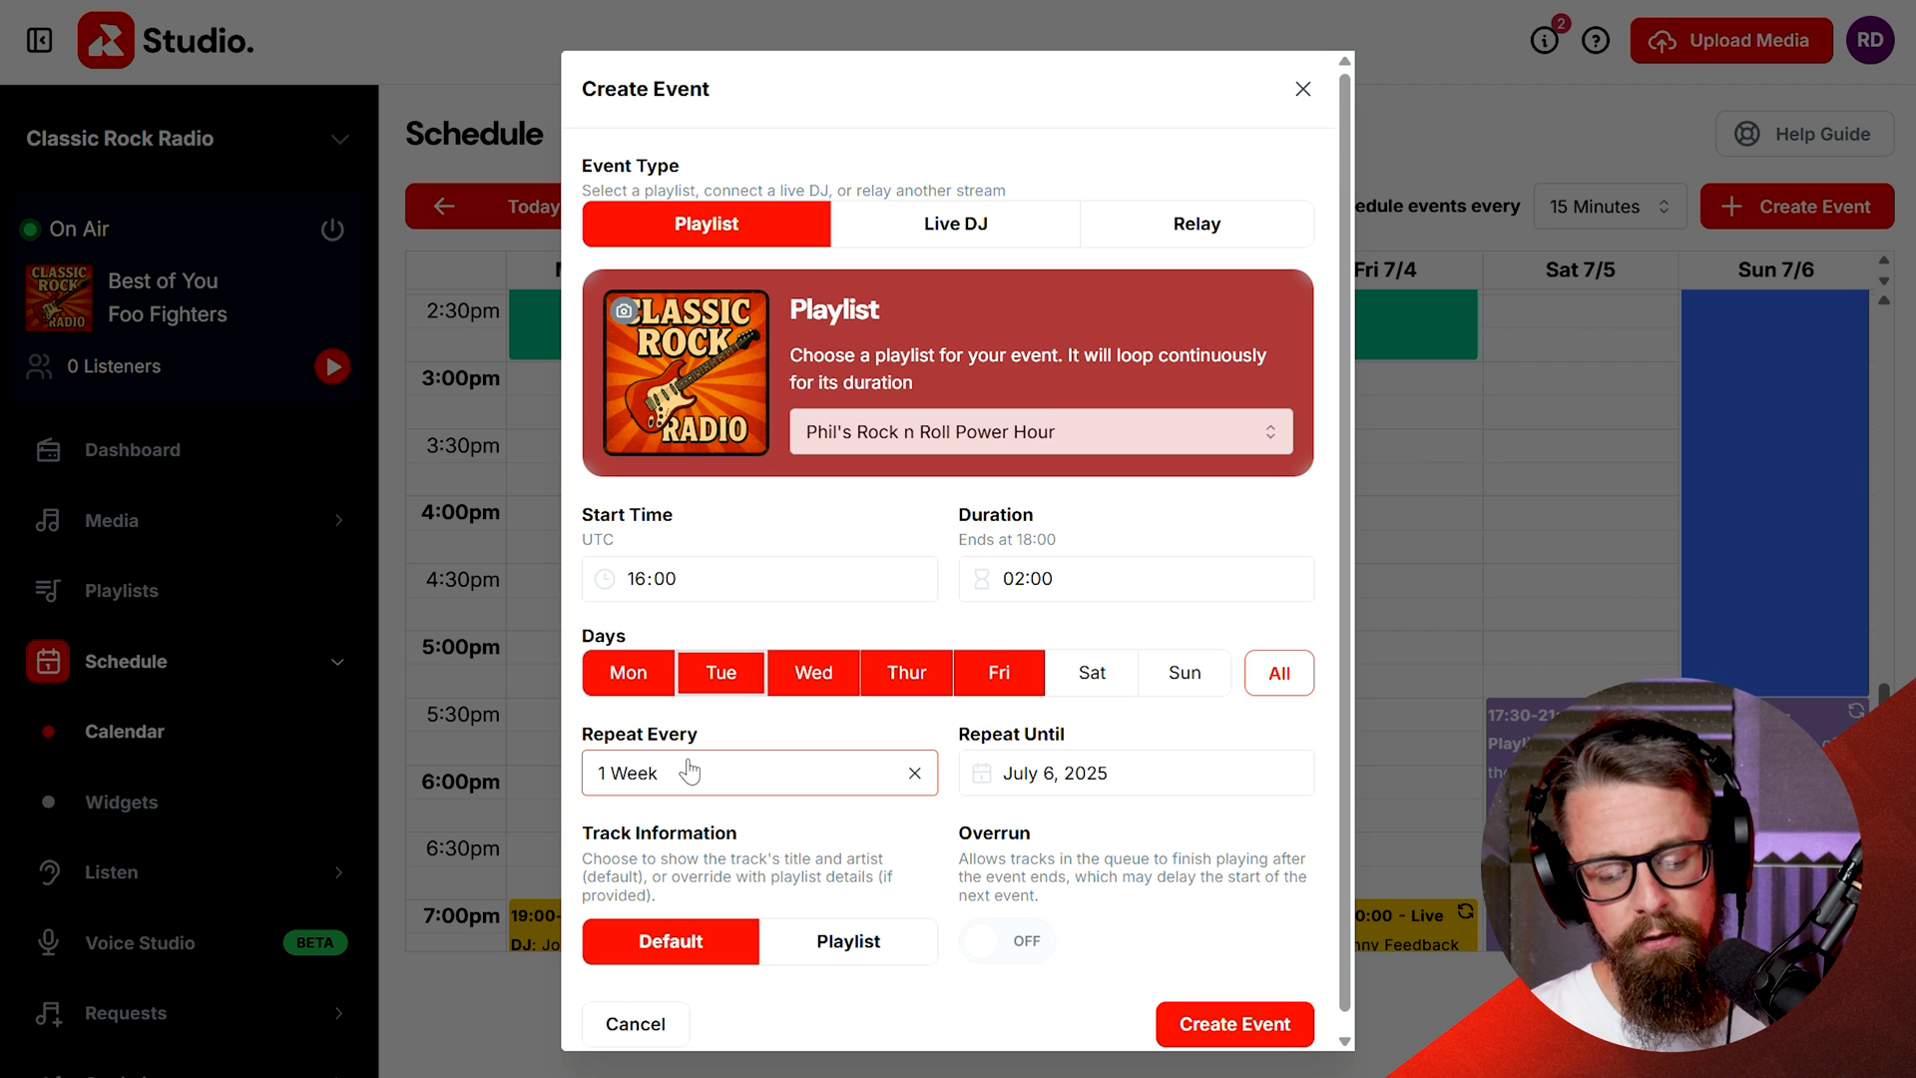
{"action": "left_click", "coordinate": [1107, 789]}
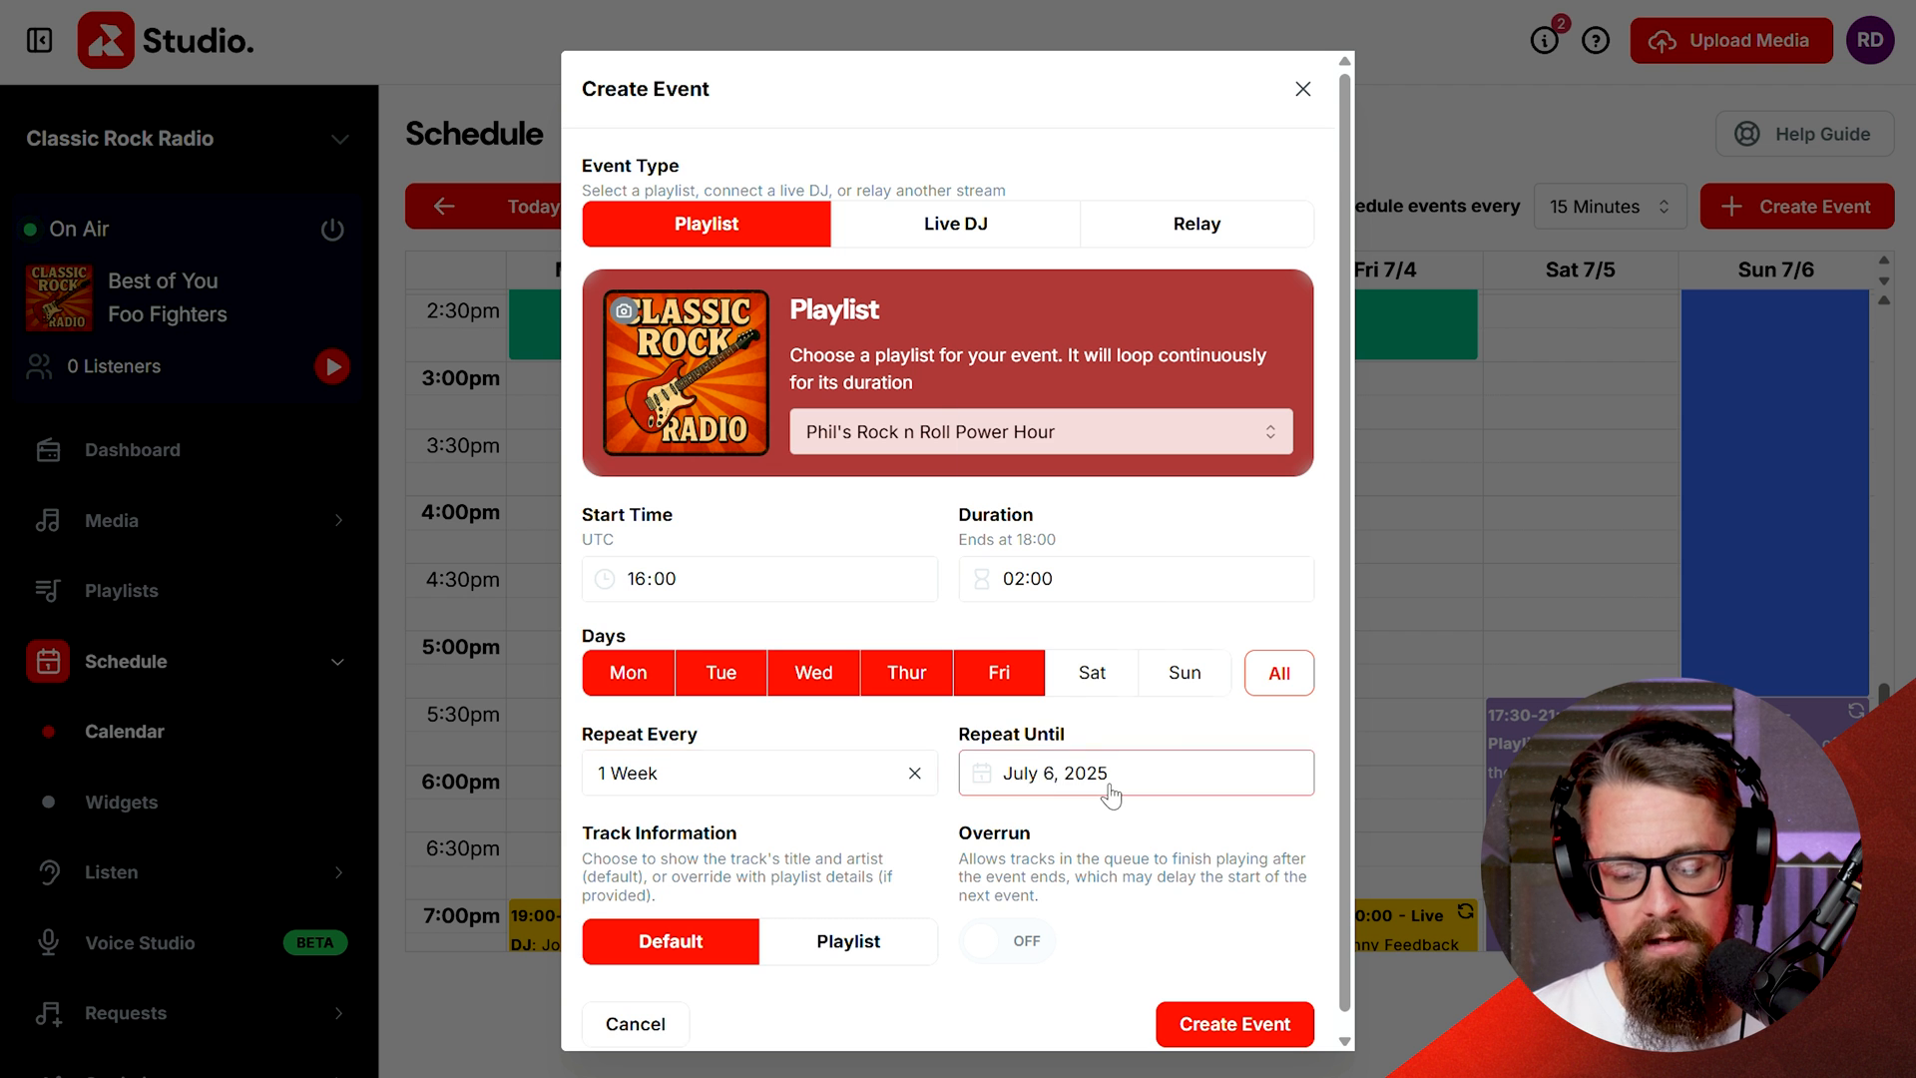
{"action": "left_click", "coordinate": [1289, 428]}
{"action": "left_click", "coordinate": [1289, 427]}
{"action": "left_click", "coordinate": [1290, 427]}
{"action": "left_click", "coordinate": [1288, 423]}
{"action": "left_click", "coordinate": [1289, 423]}
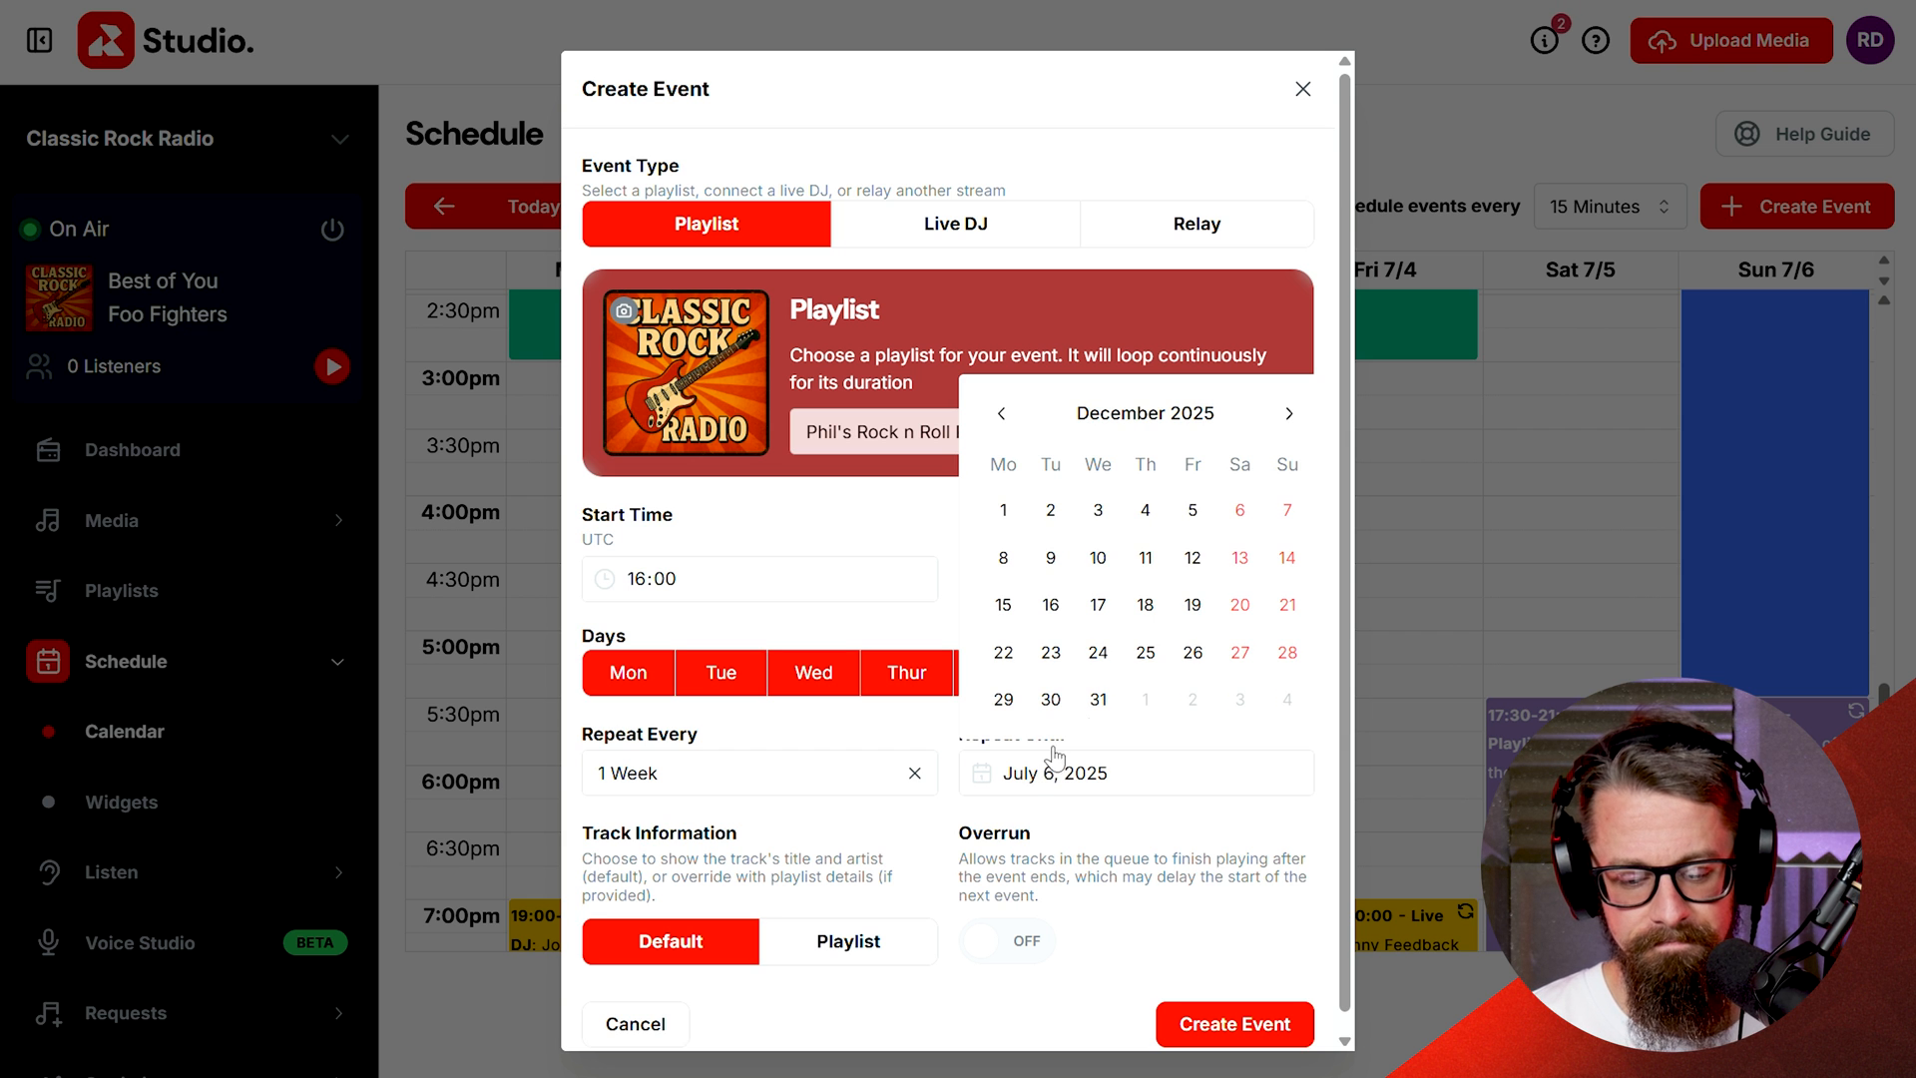
{"action": "left_click", "coordinate": [1099, 700]}
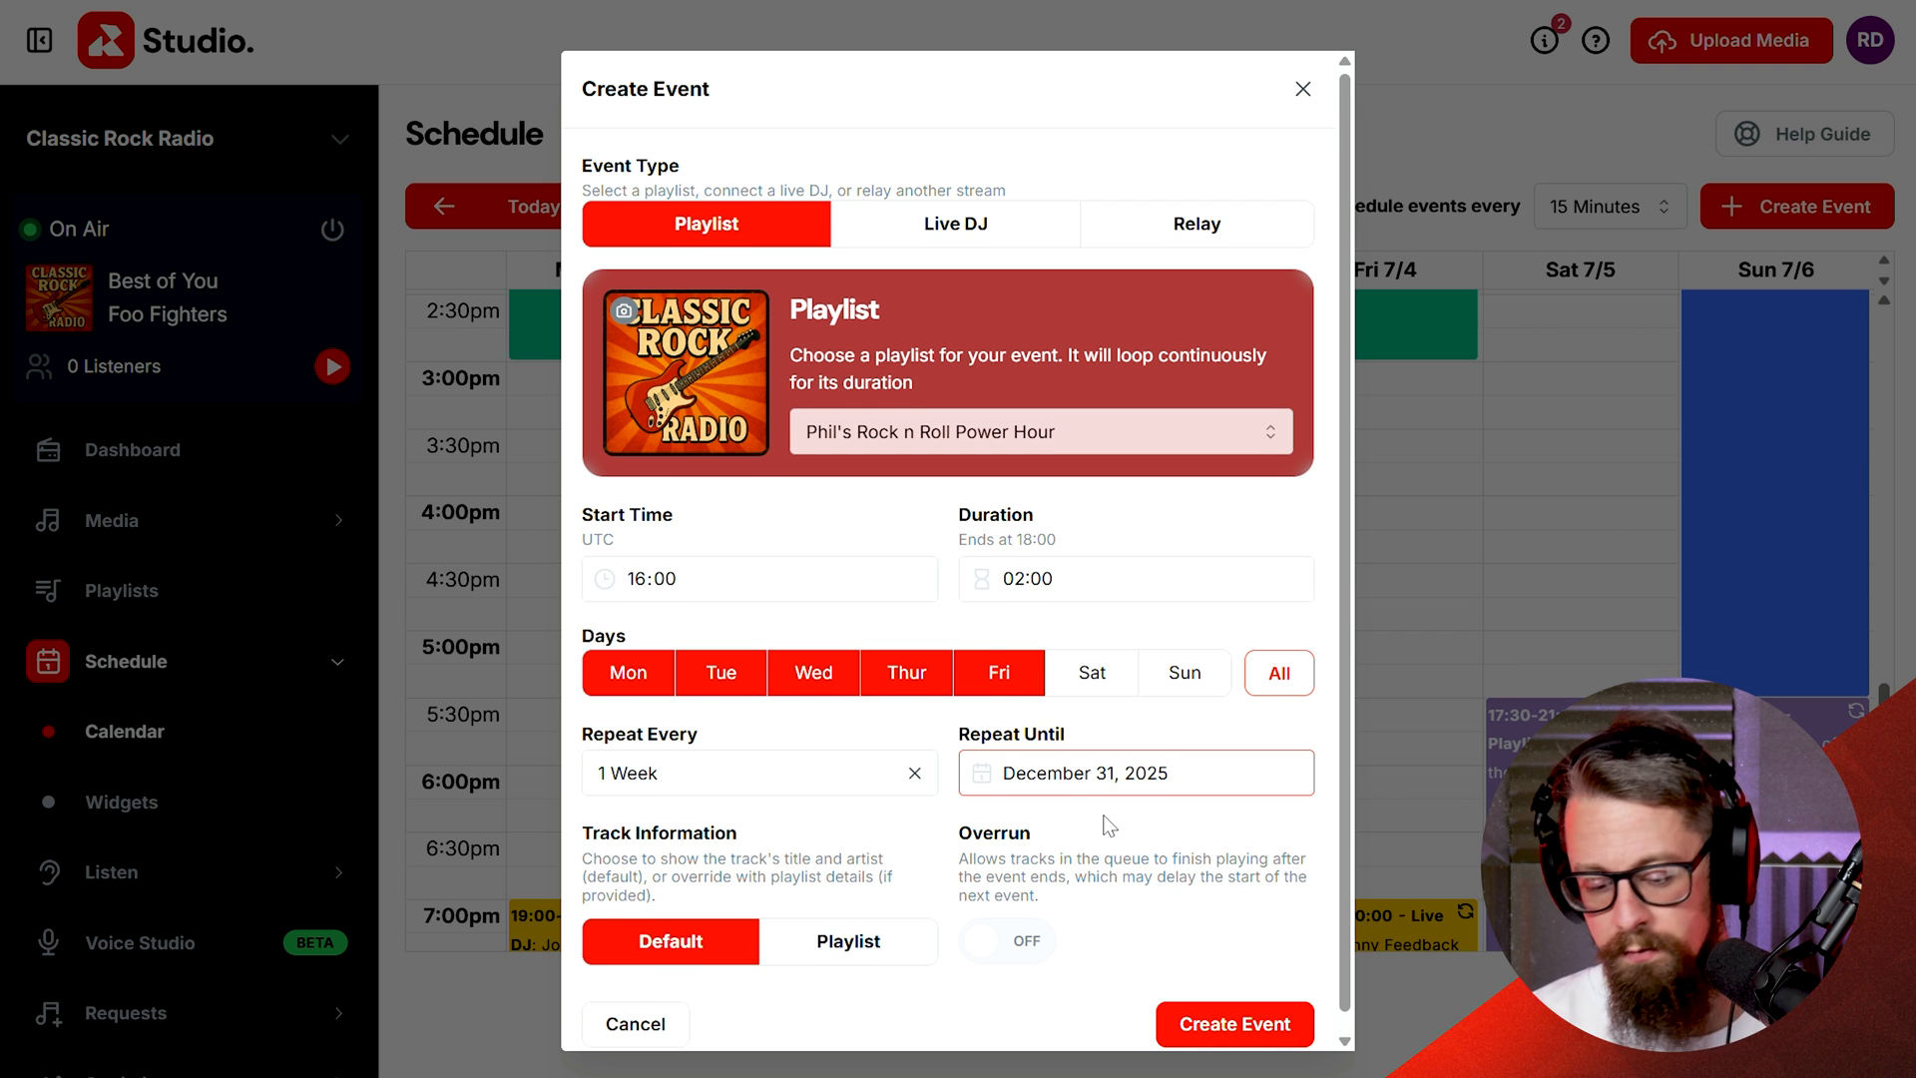
{"action": "scroll", "coordinate": [1108, 826], "scroll_direction": "down", "scroll_amount": 1}
{"action": "left_click", "coordinate": [1277, 1010]}
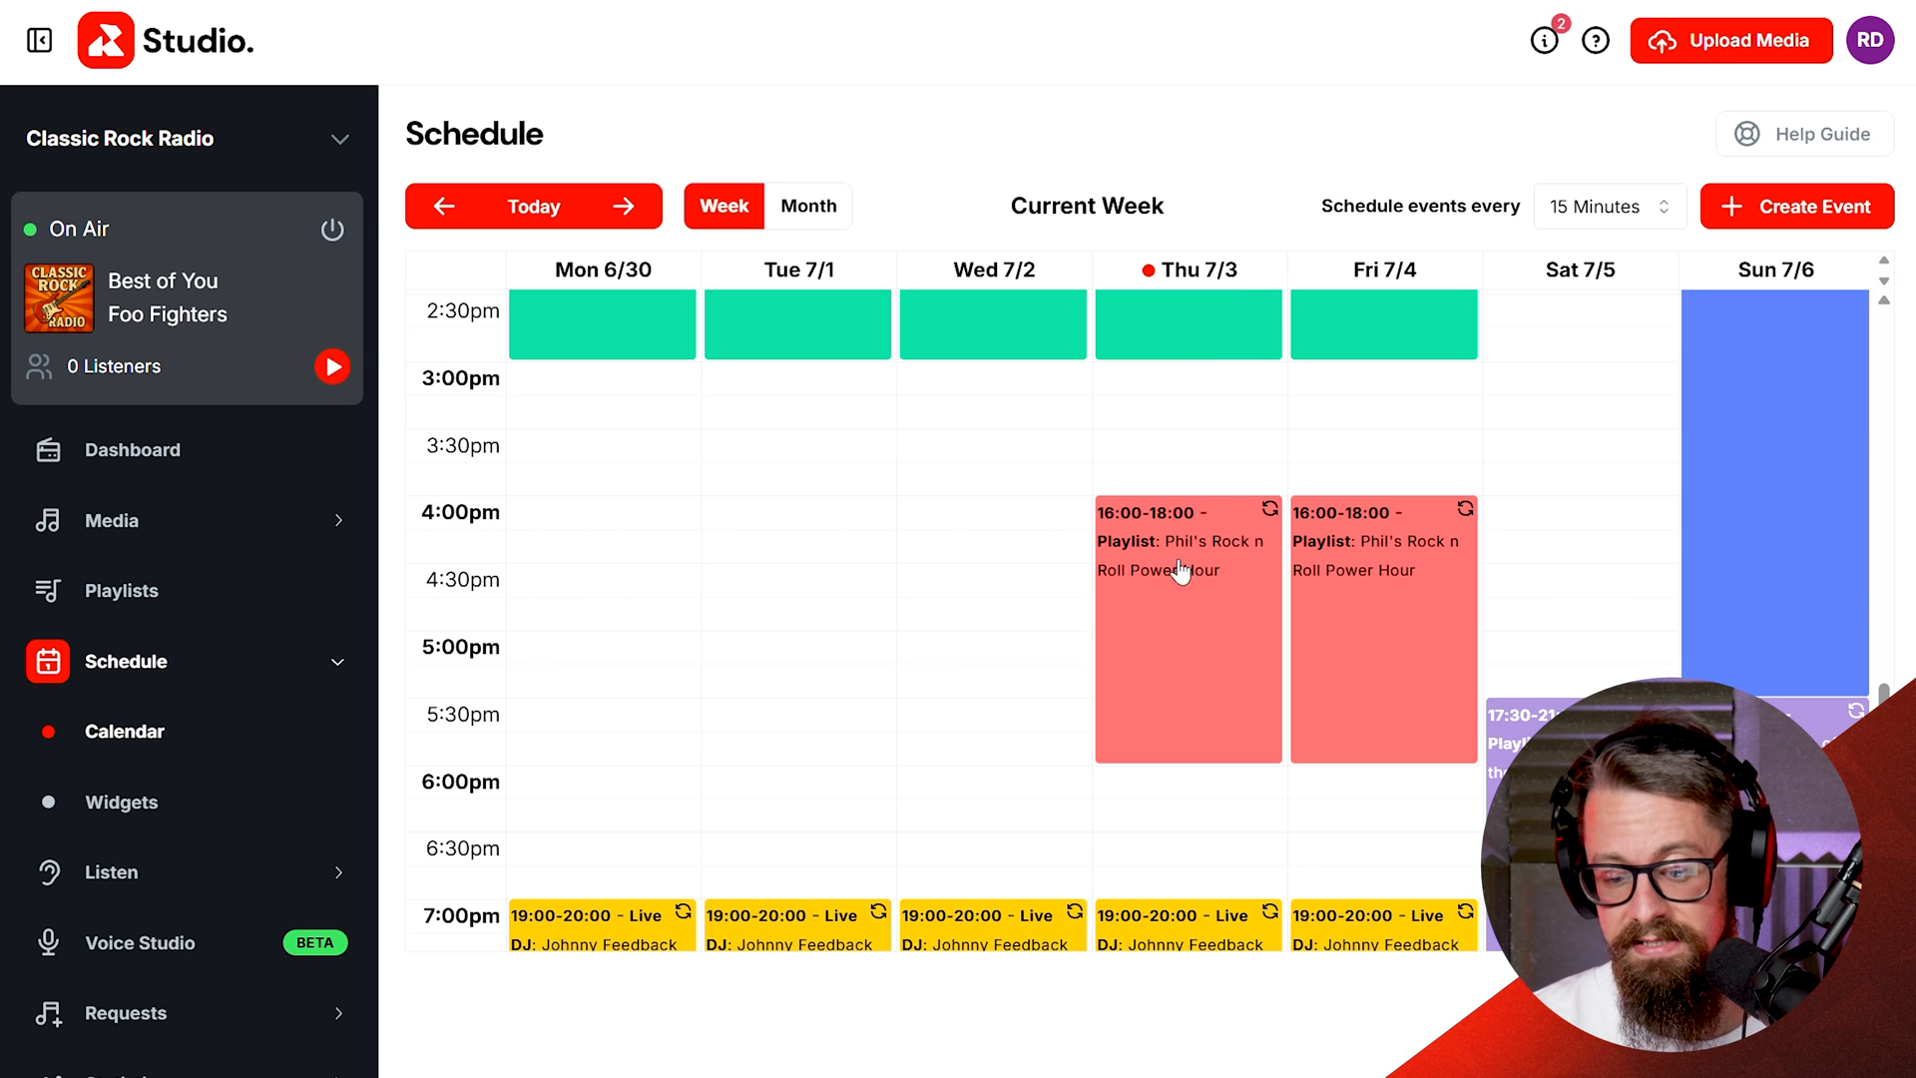
Step: Browse the next two weeks of the schedule to check the recurring event, then return to the current week
{"action": "left_click", "coordinate": [626, 207]}
{"action": "scroll", "coordinate": [783, 778], "scroll_direction": "down", "scroll_amount": 10}
{"action": "scroll", "coordinate": [775, 763], "scroll_direction": "up", "scroll_amount": 2}
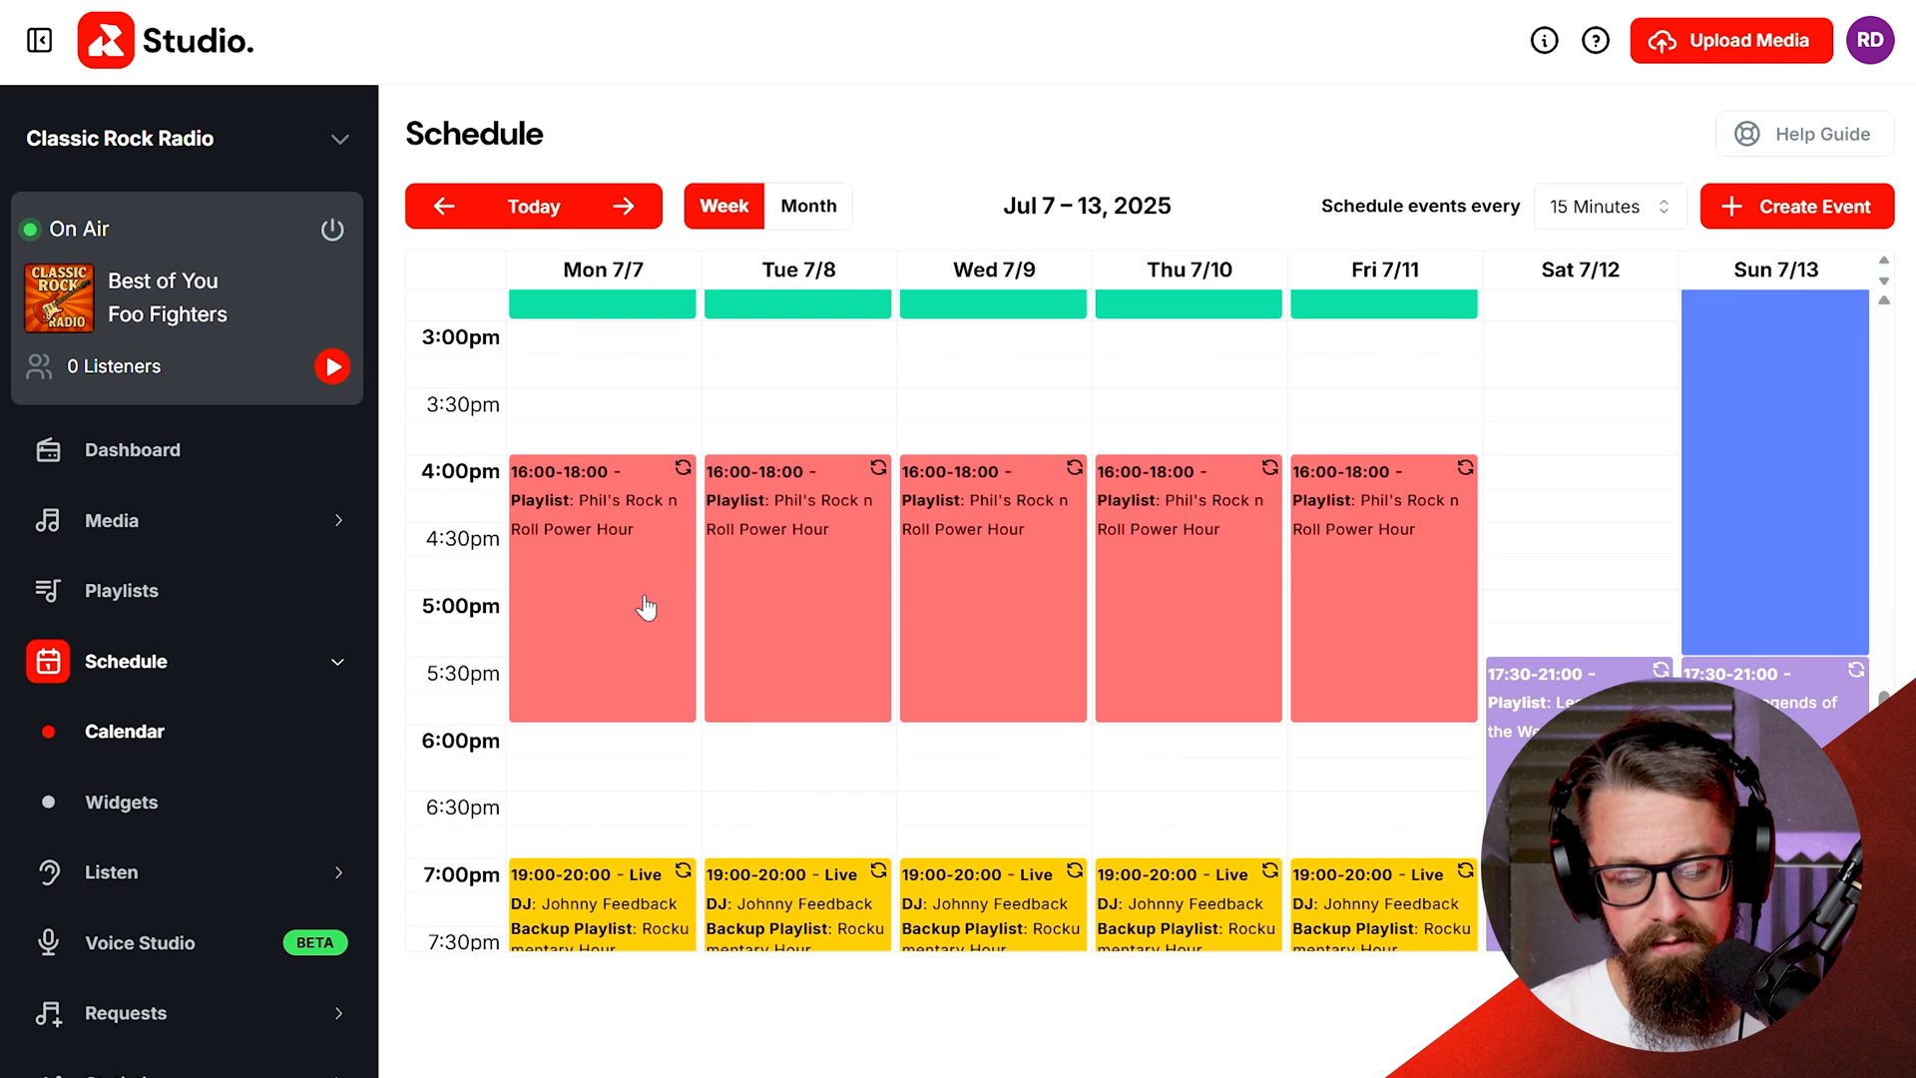
{"action": "left_click", "coordinate": [624, 207]}
{"action": "scroll", "coordinate": [853, 819], "scroll_direction": "down", "scroll_amount": 3}
{"action": "scroll", "coordinate": [853, 819], "scroll_direction": "down", "scroll_amount": 12}
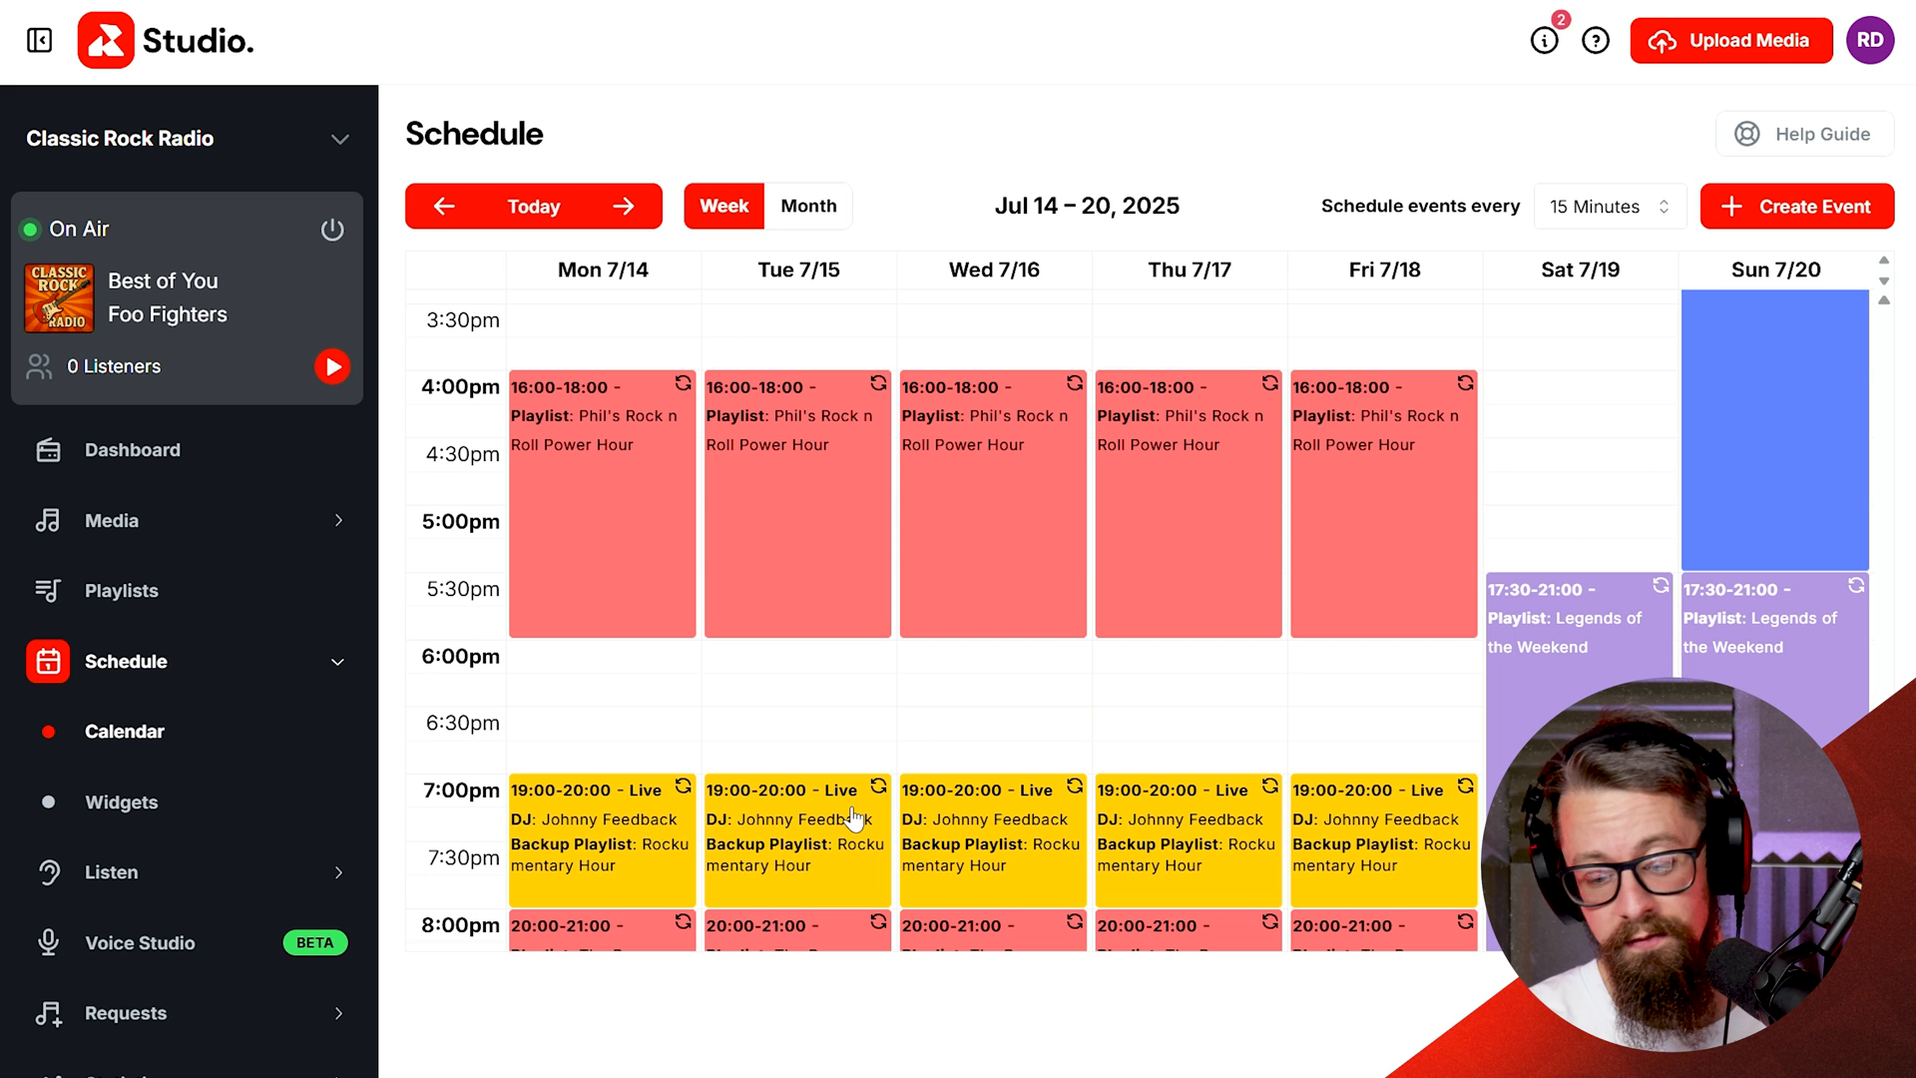
{"action": "left_click", "coordinate": [537, 200]}
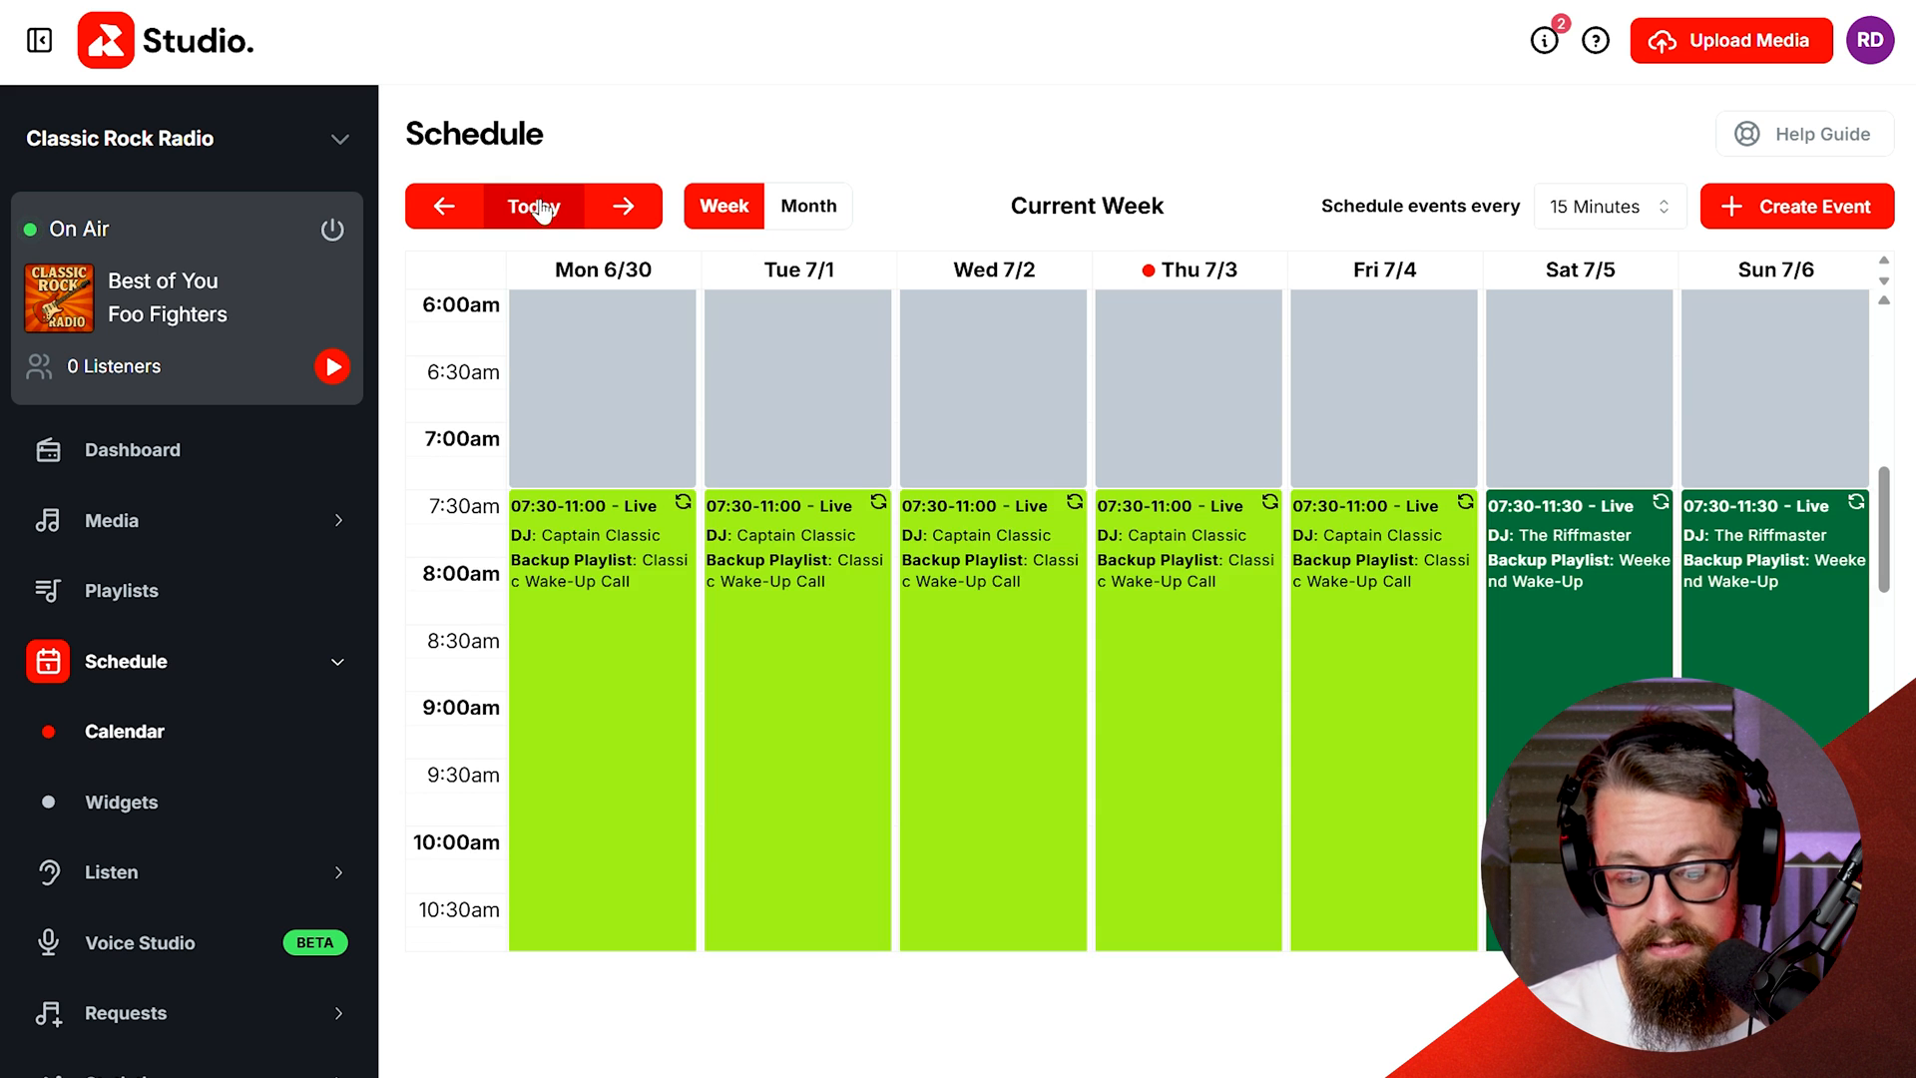
{"action": "scroll", "coordinate": [775, 599], "scroll_direction": "down", "scroll_amount": 14}
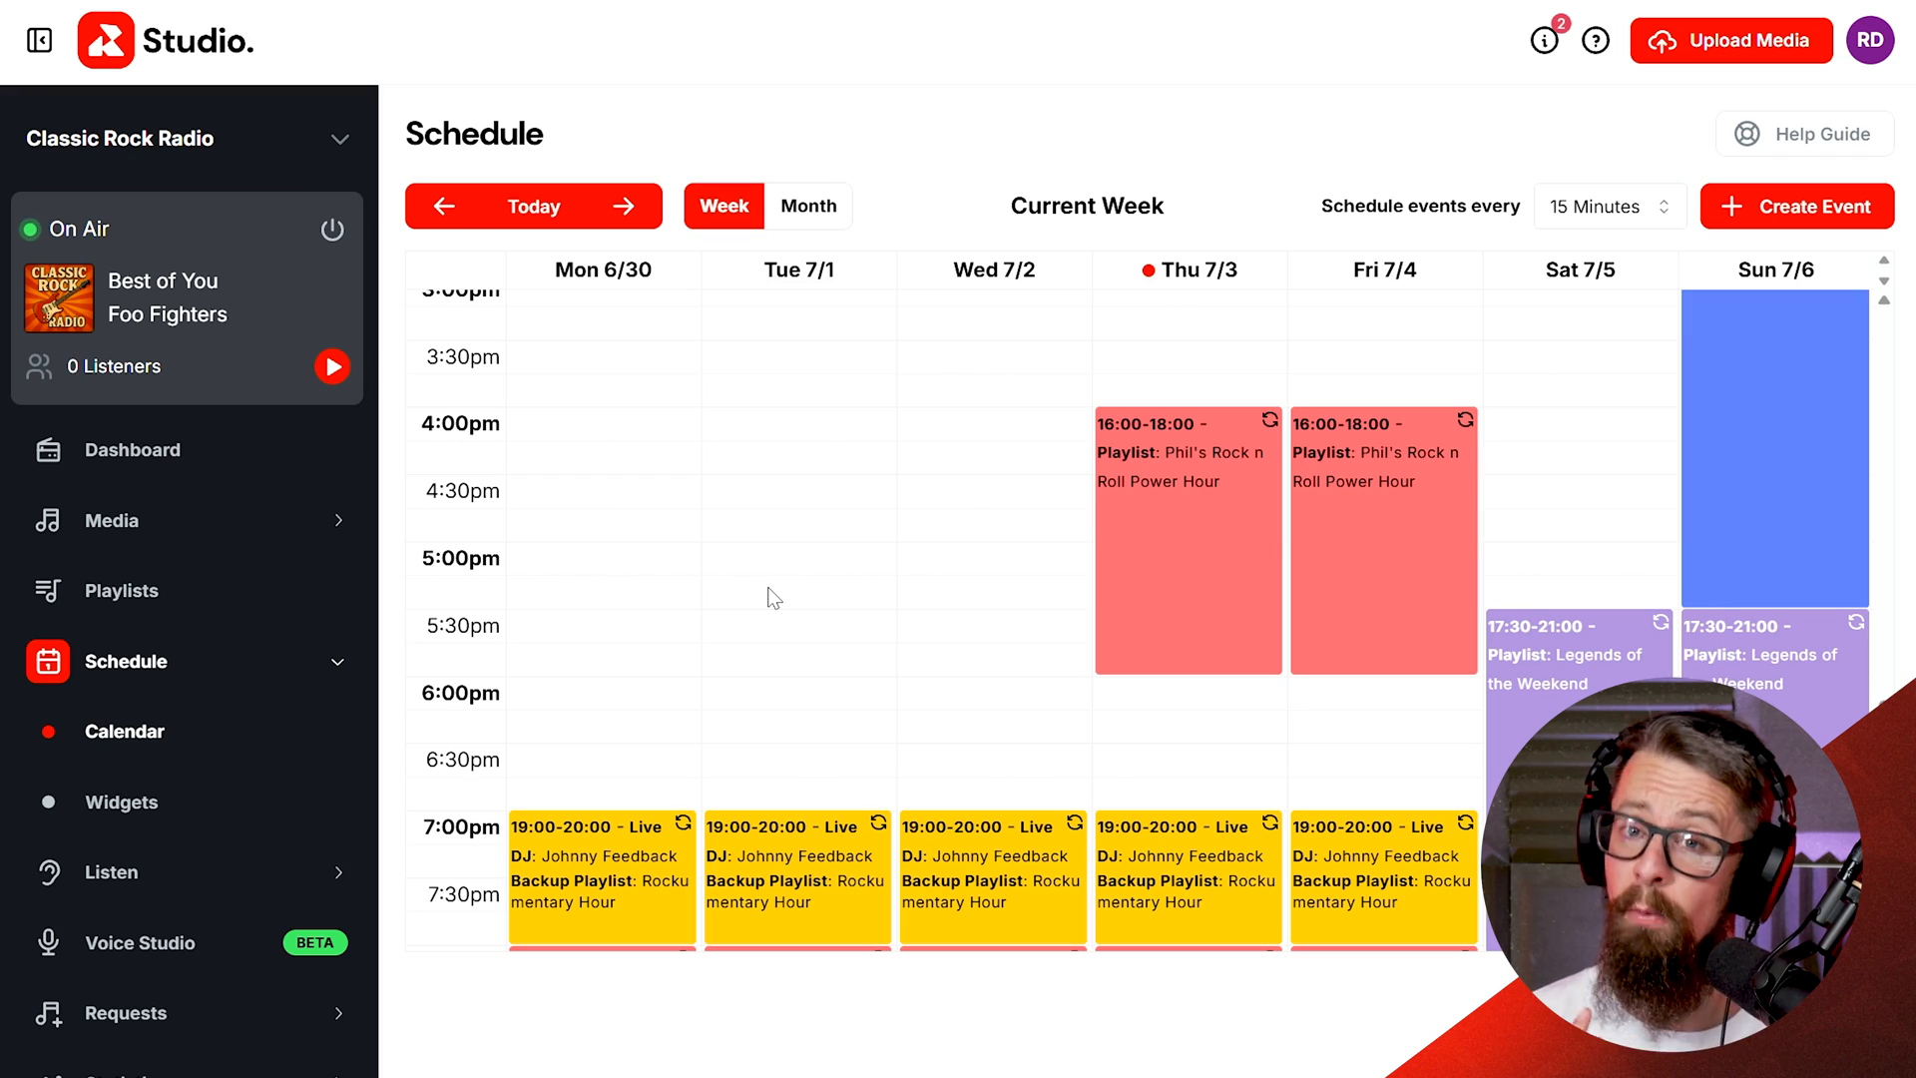
Step: Edit the Thursday event to use the Live DJ type with a DJ chosen from the list, and turn Record Broadcast on
{"action": "left_click", "coordinate": [1166, 544]}
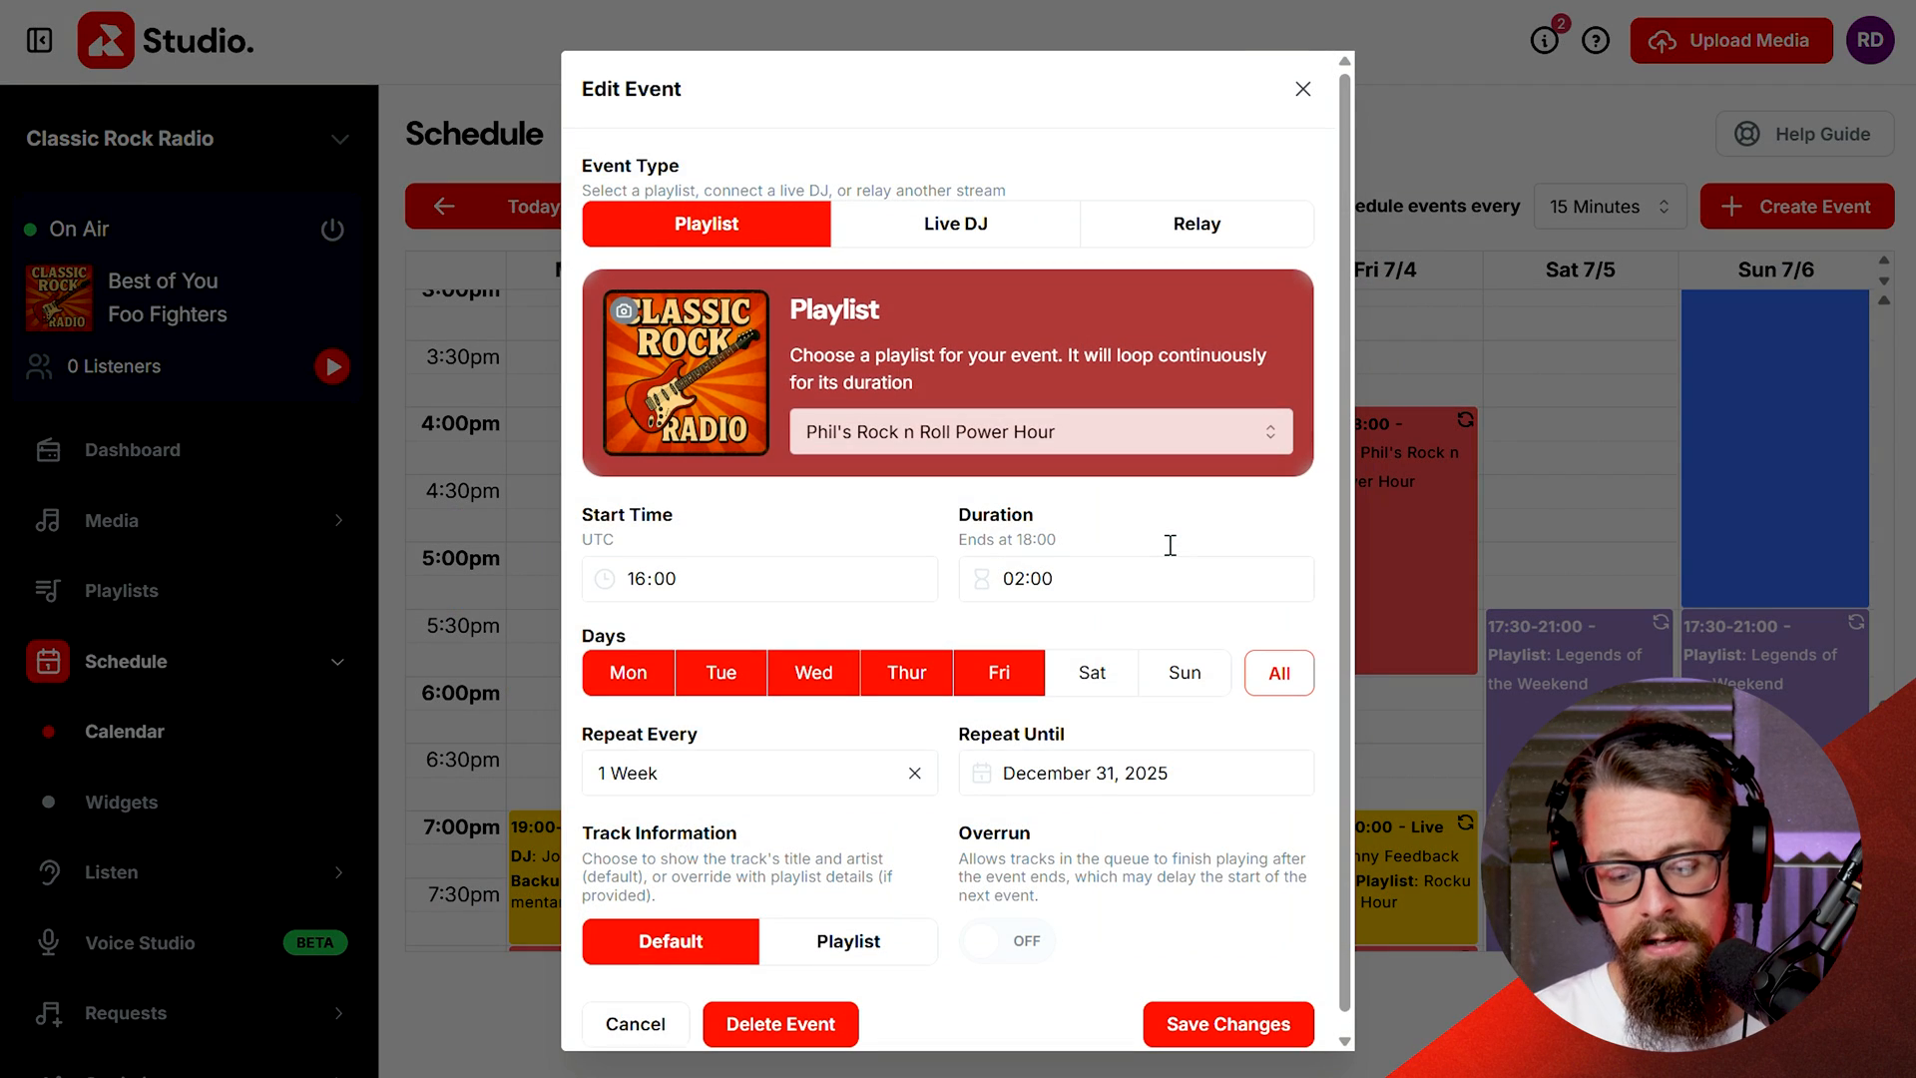
{"action": "left_click", "coordinate": [986, 232]}
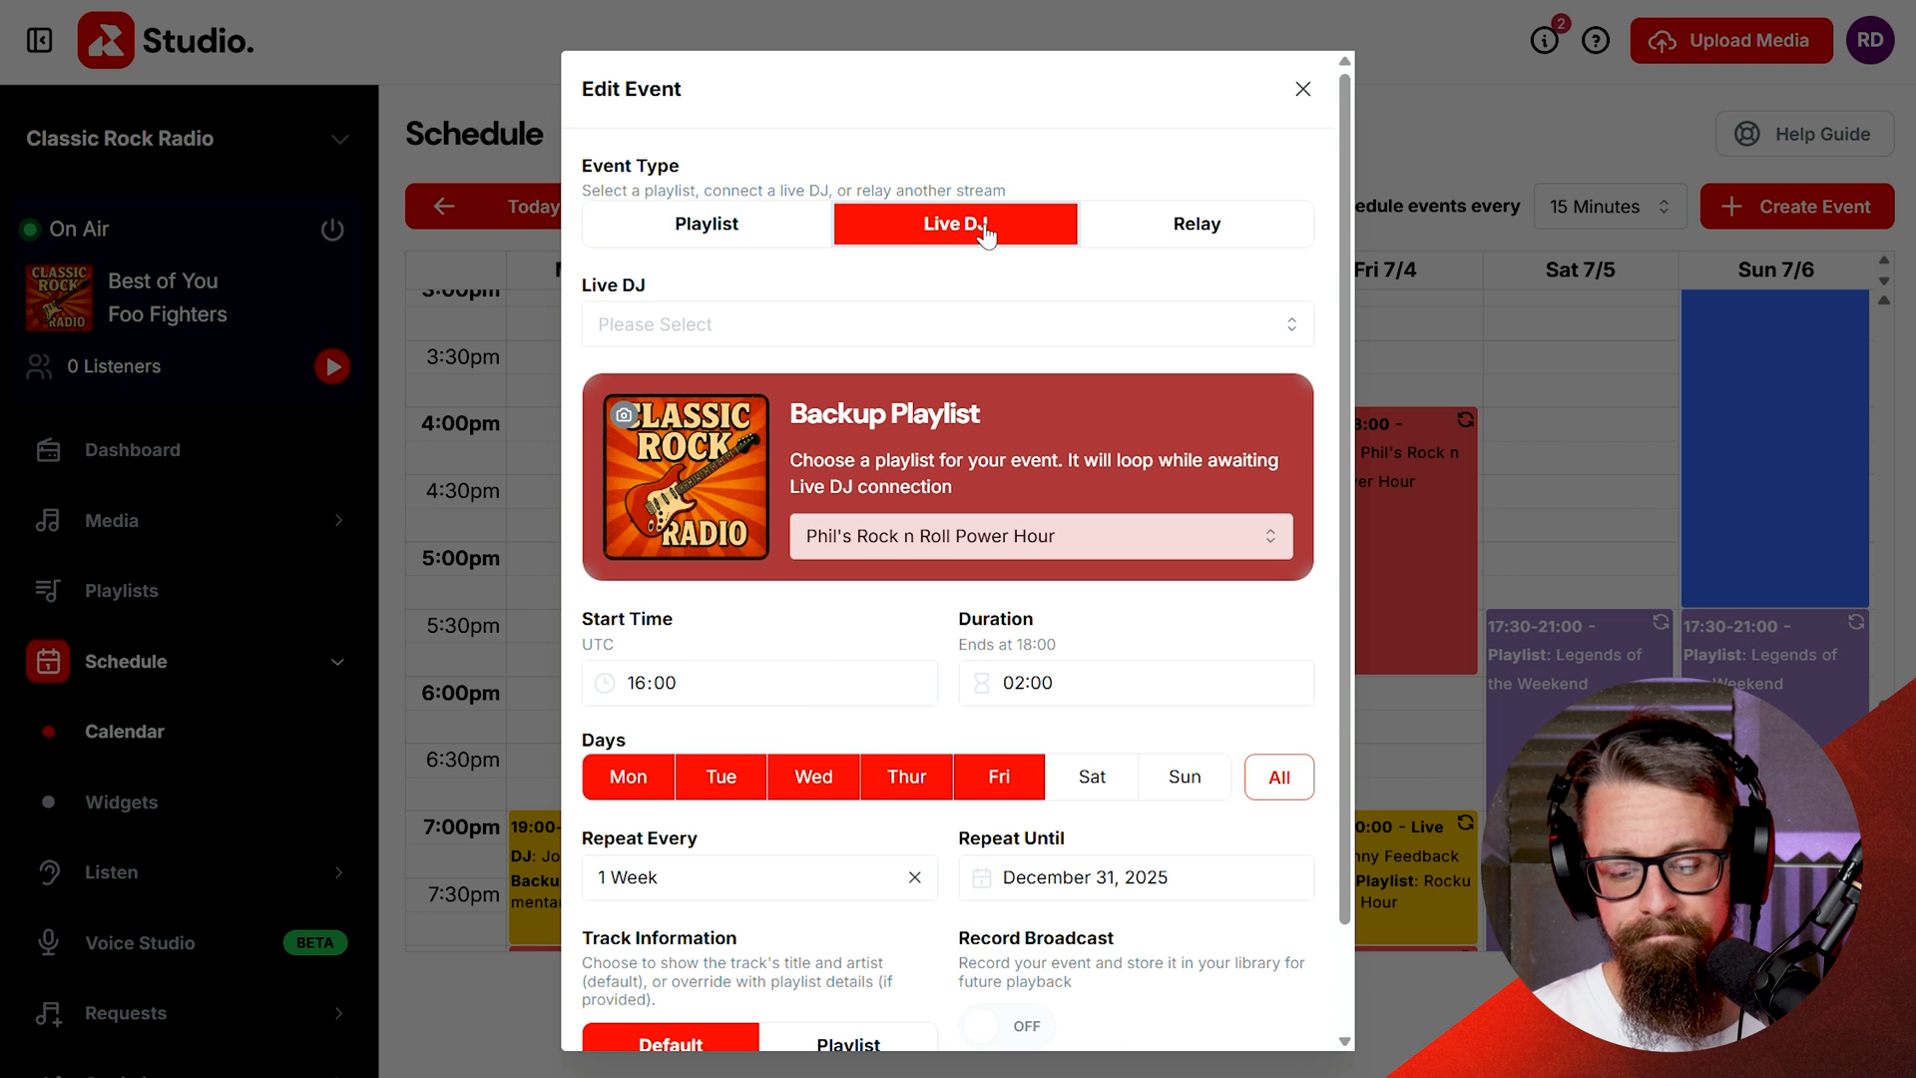
{"action": "left_click", "coordinate": [835, 351]}
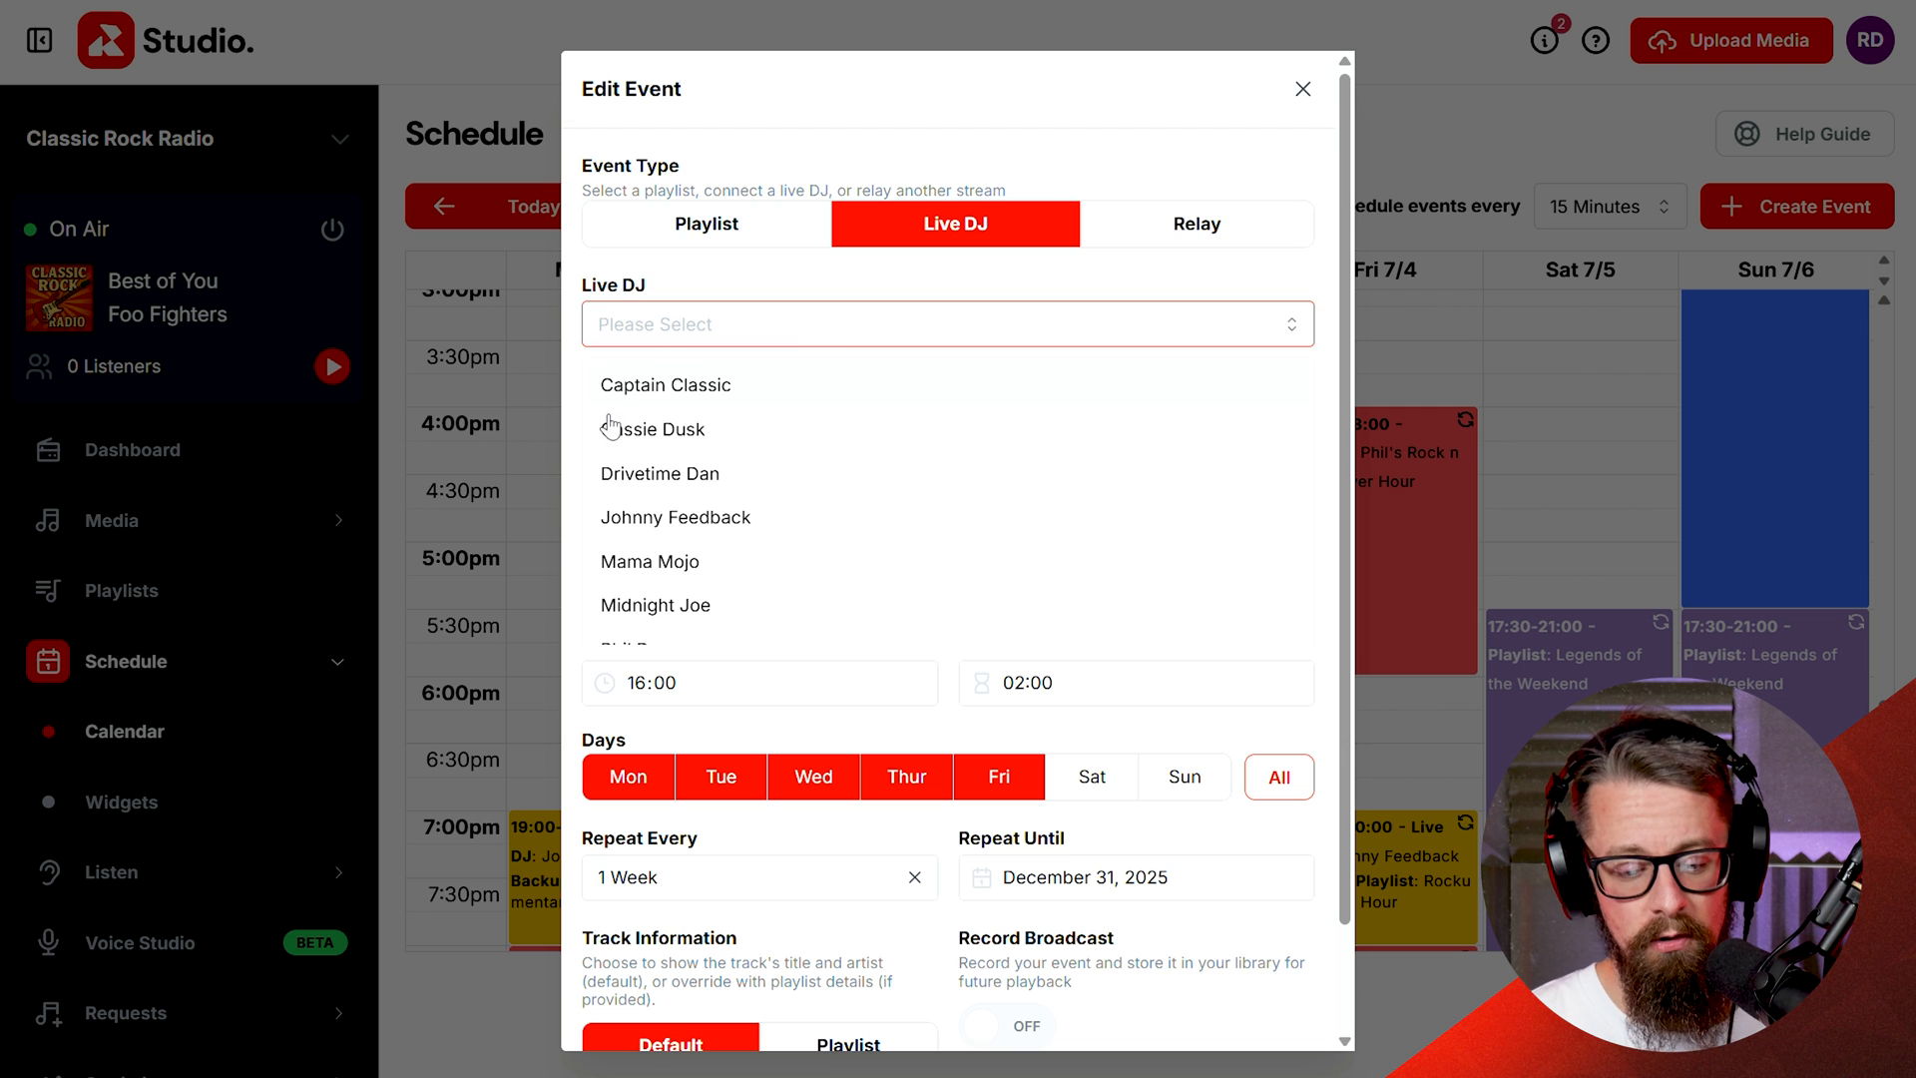
{"action": "scroll", "coordinate": [624, 559], "scroll_direction": "down", "scroll_amount": 1}
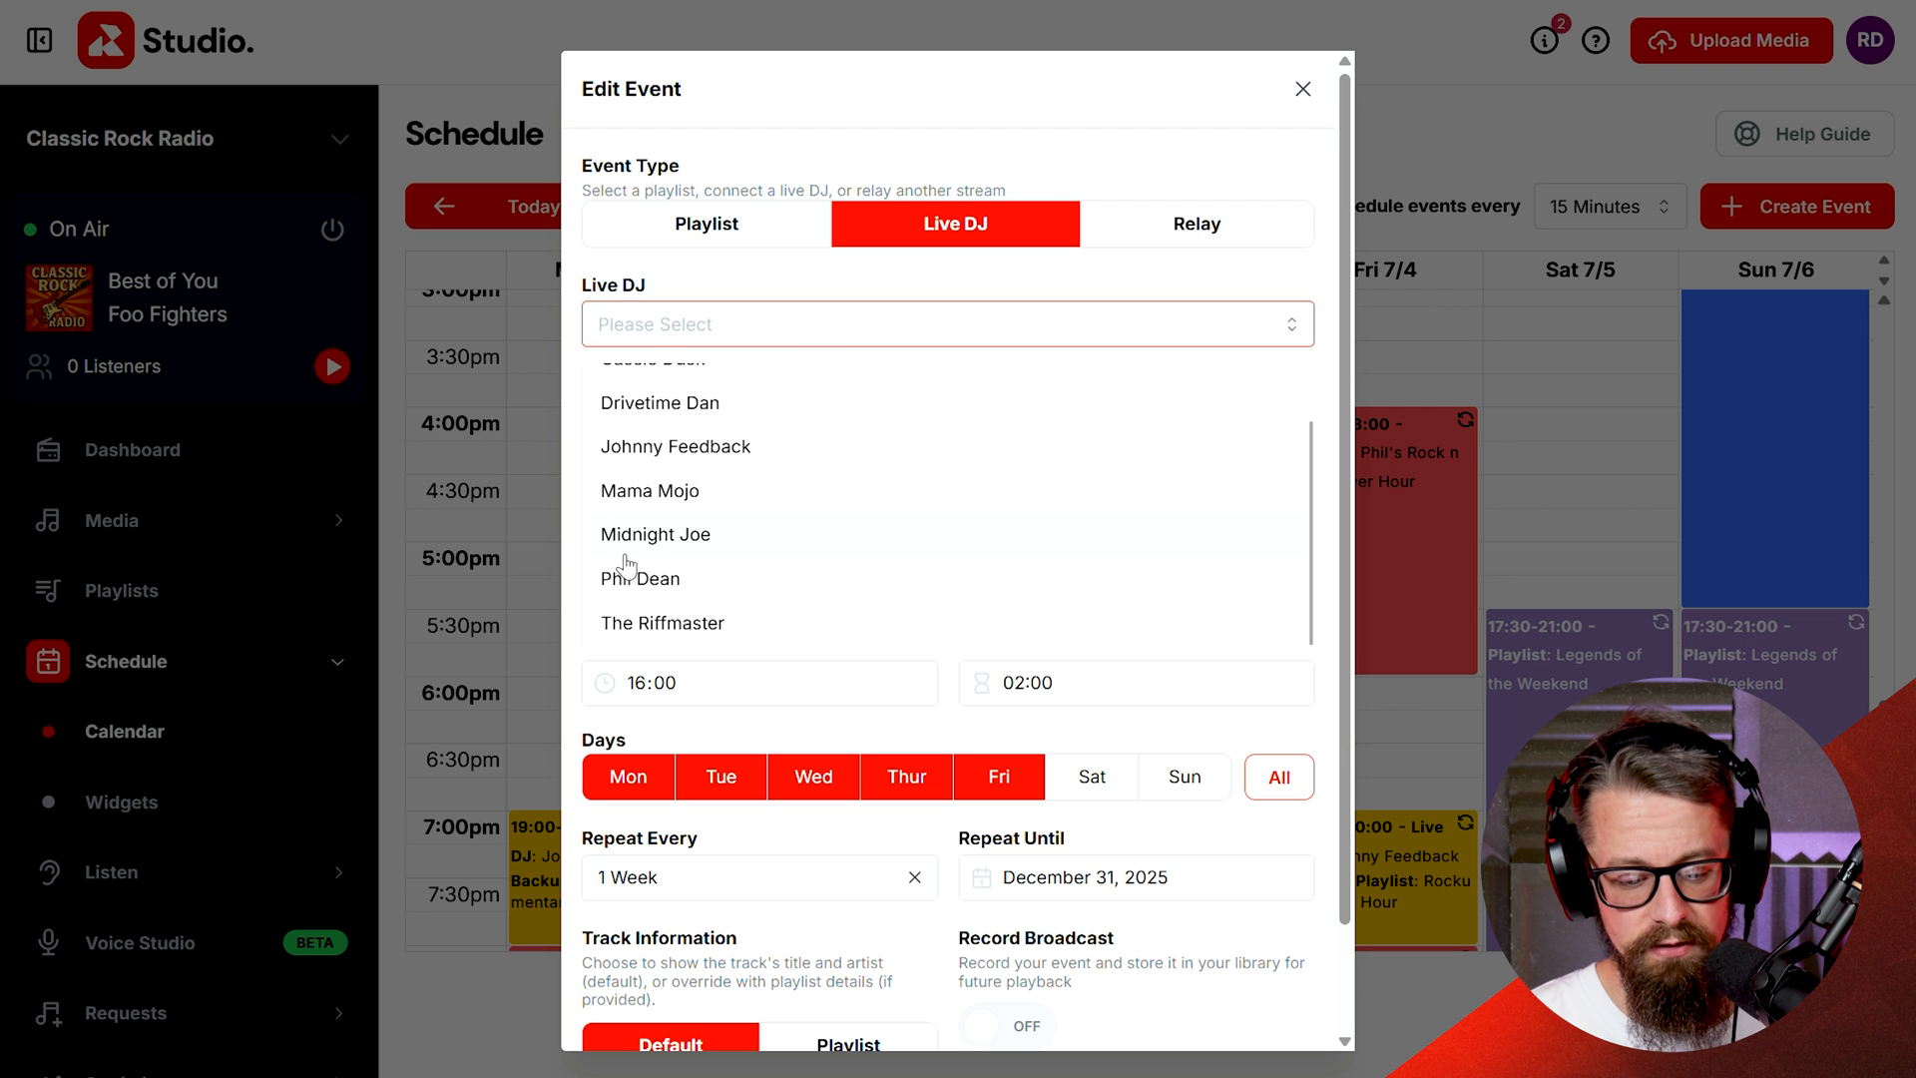
{"action": "left_click", "coordinate": [683, 577]}
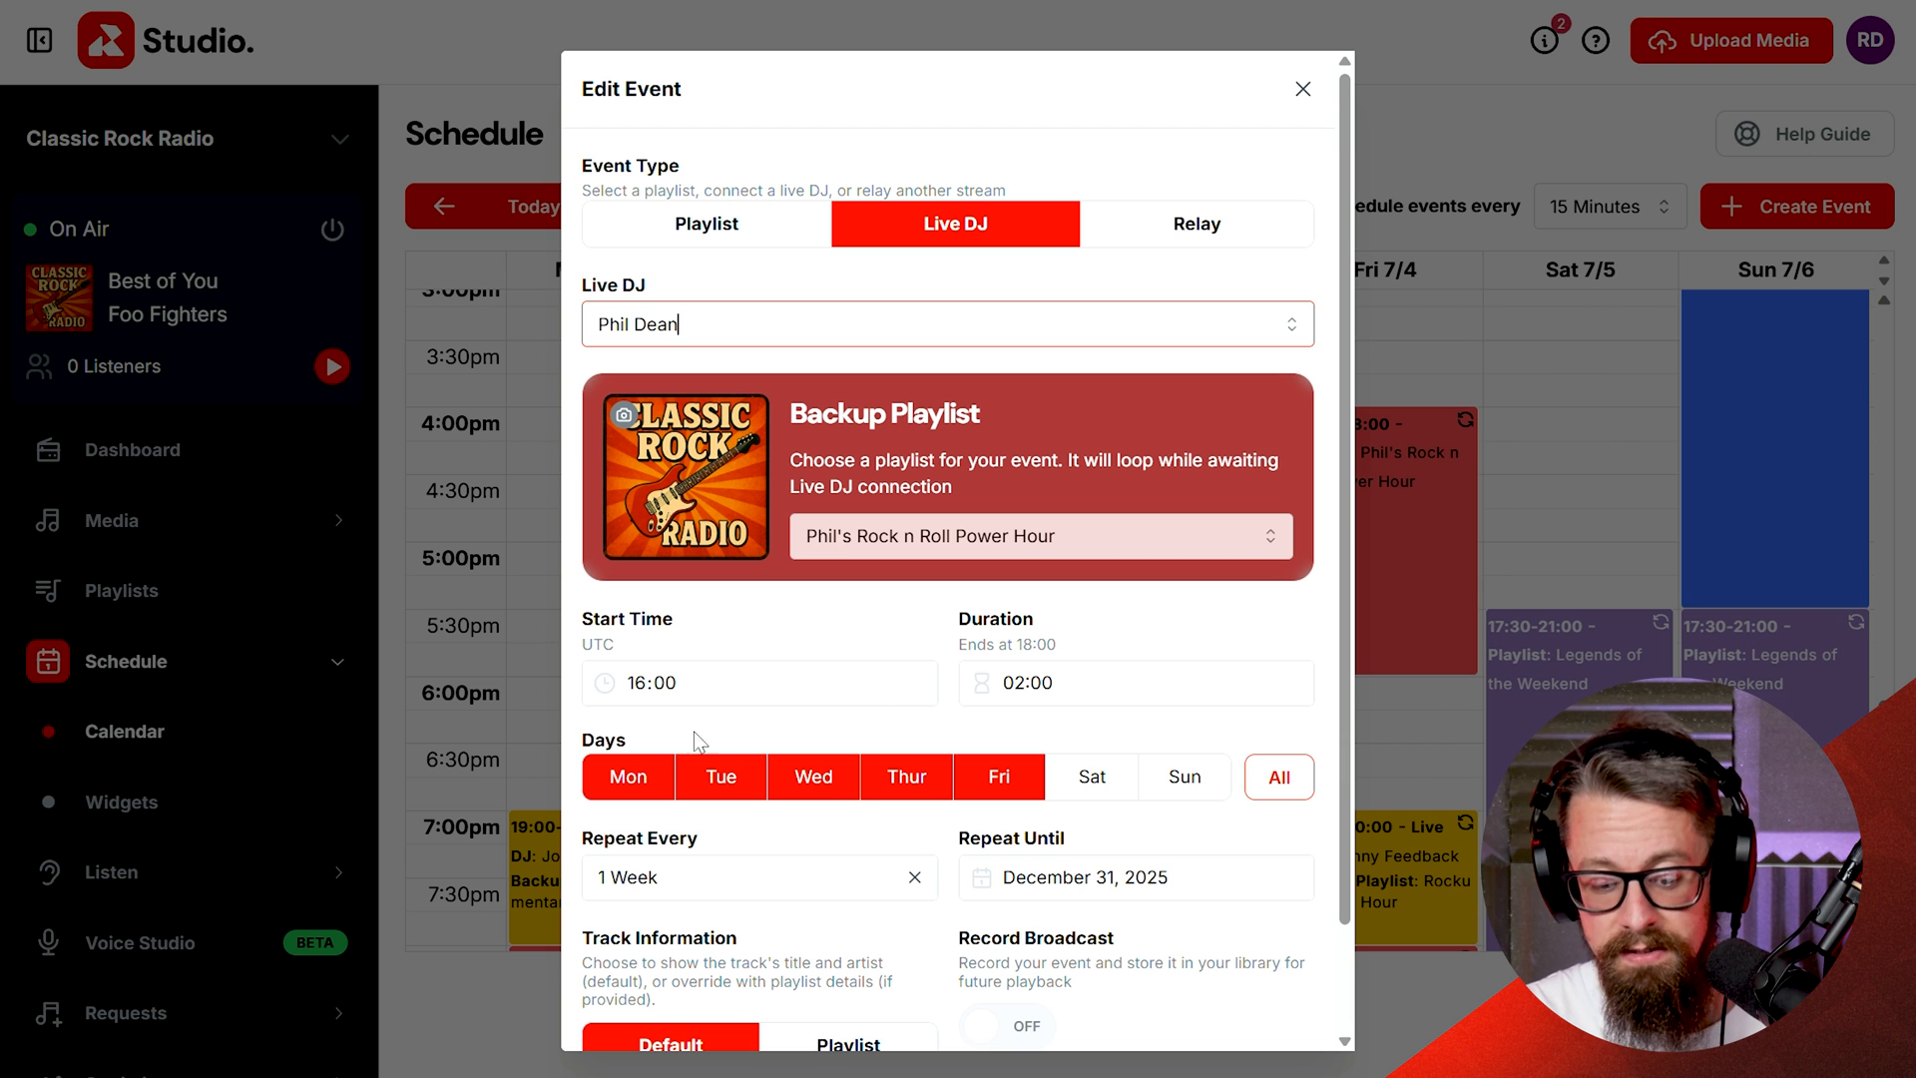
{"action": "scroll", "coordinate": [940, 870], "scroll_direction": "down", "scroll_amount": 2}
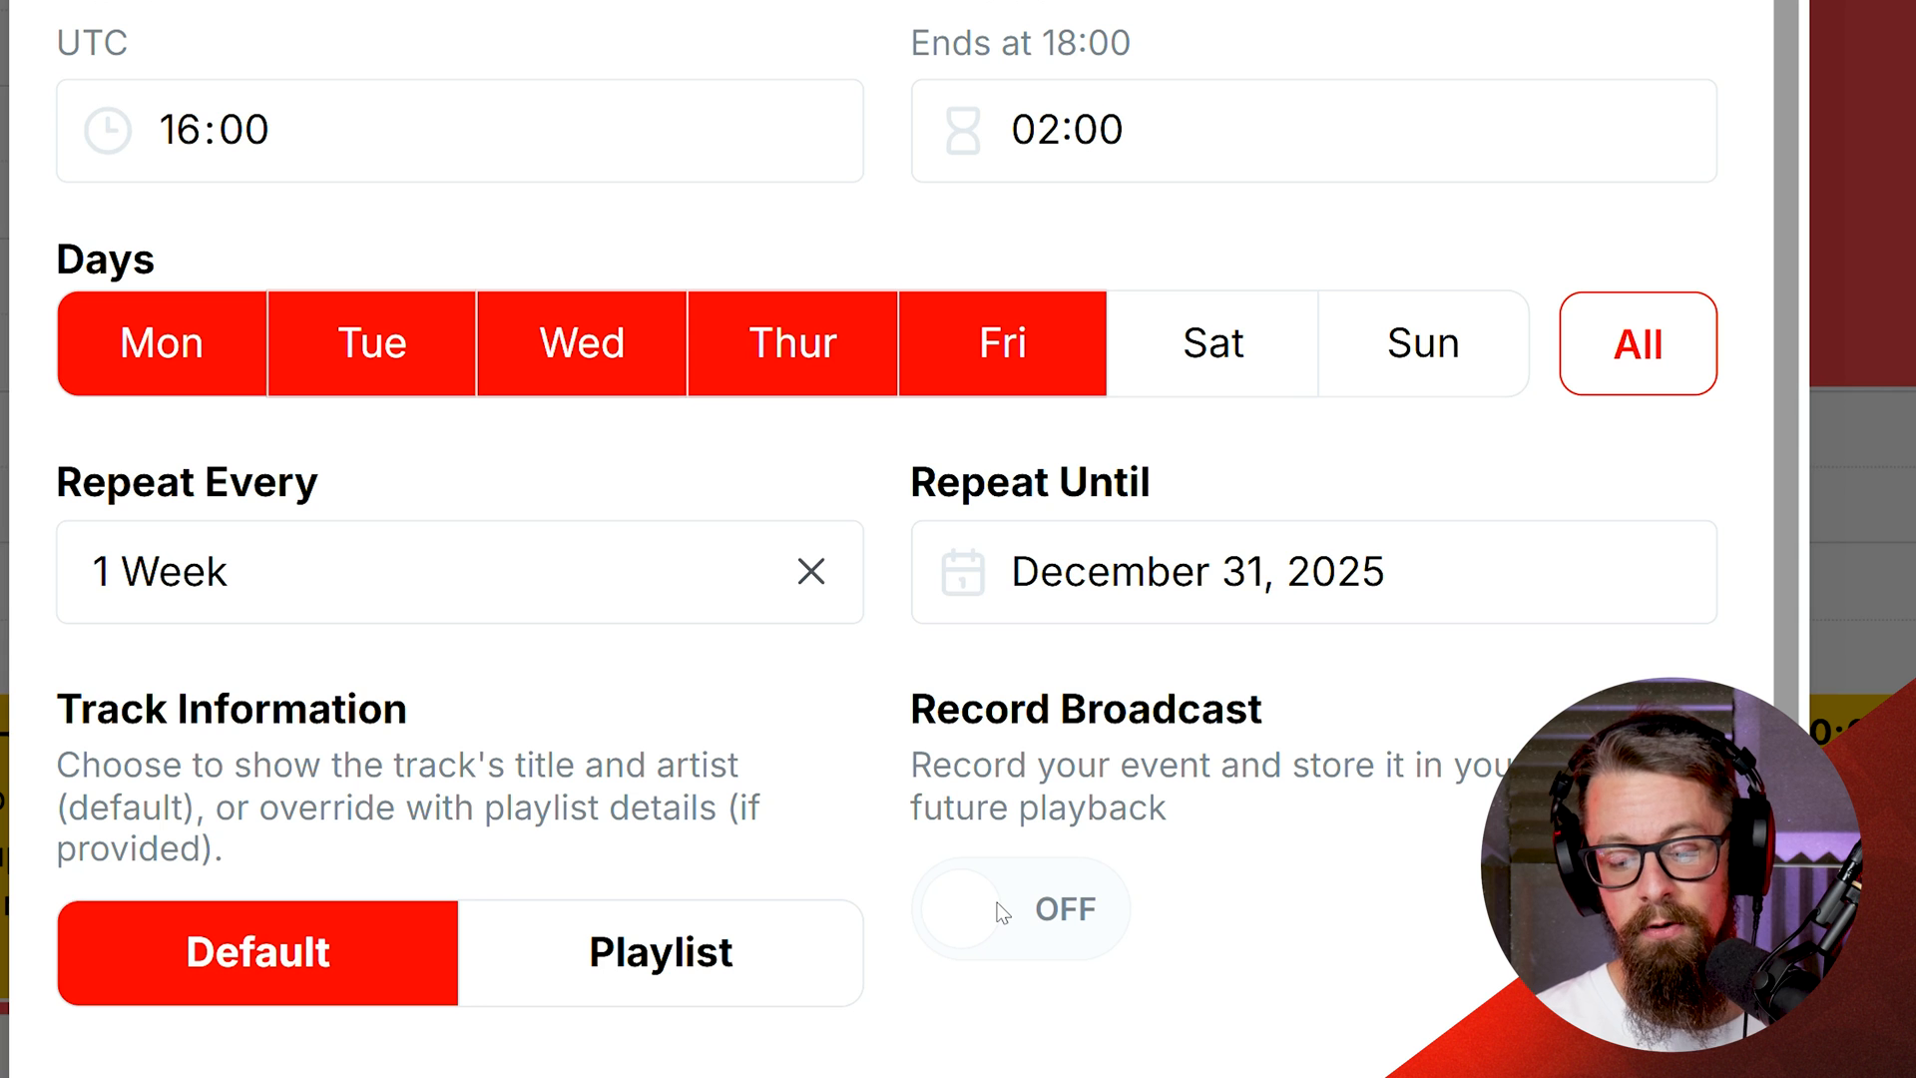
{"action": "left_click", "coordinate": [1028, 910]}
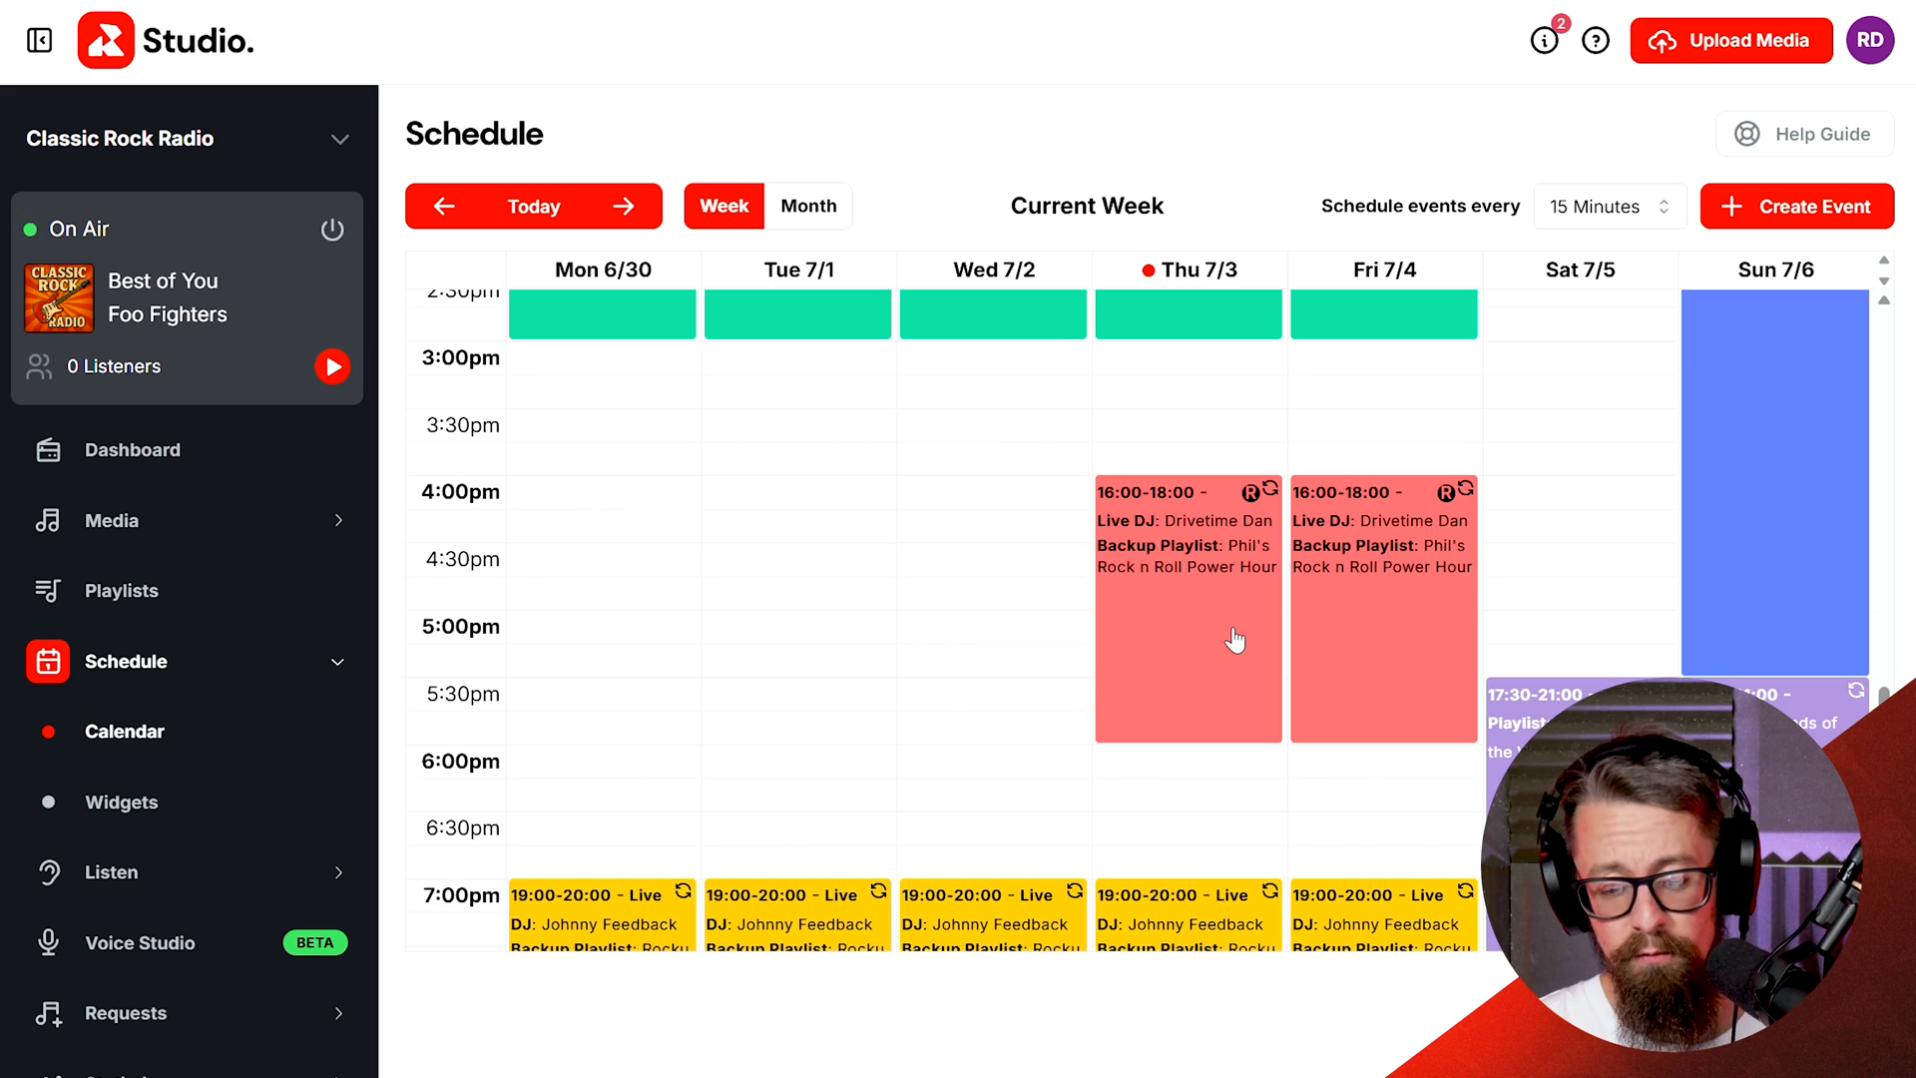
Step: Reopen the event, view the Relay event type options, and close the dialog without saving
{"action": "left_click", "coordinate": [1235, 640]}
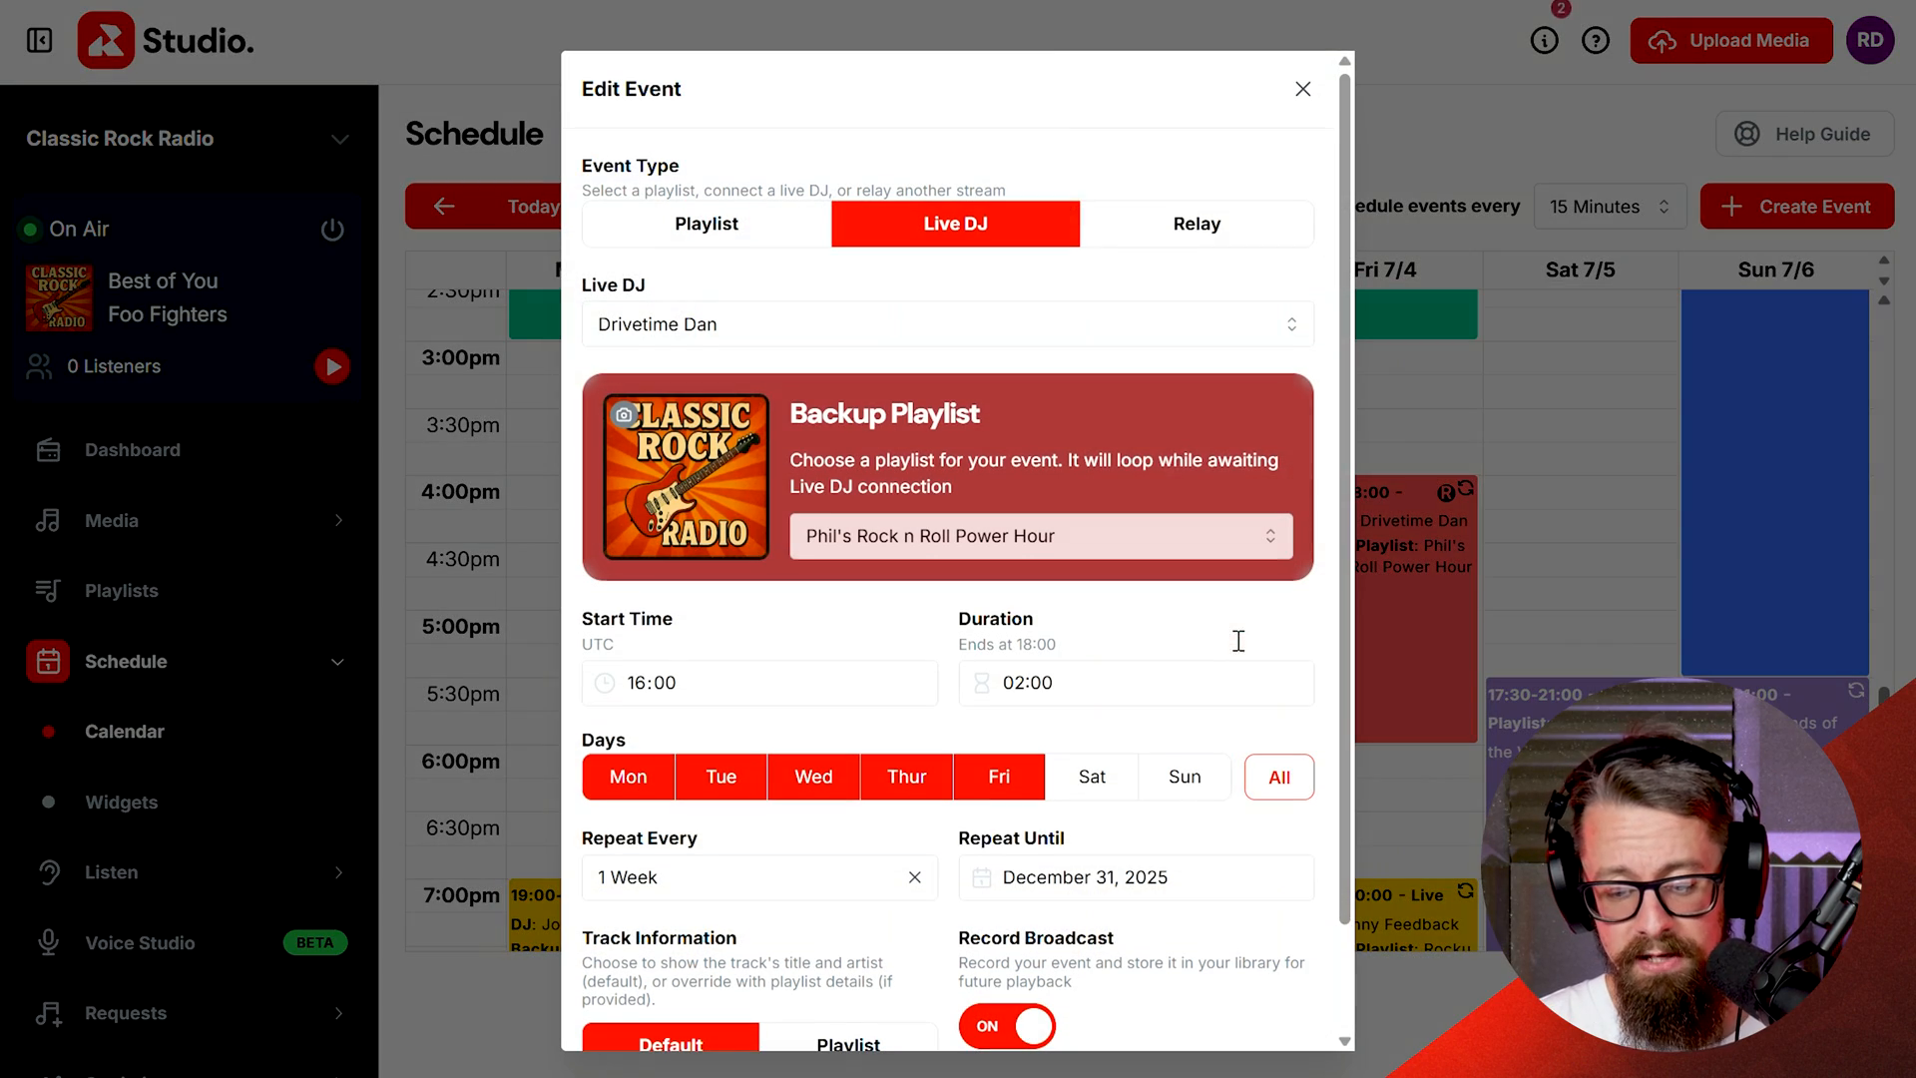
{"action": "left_click", "coordinate": [1196, 230]}
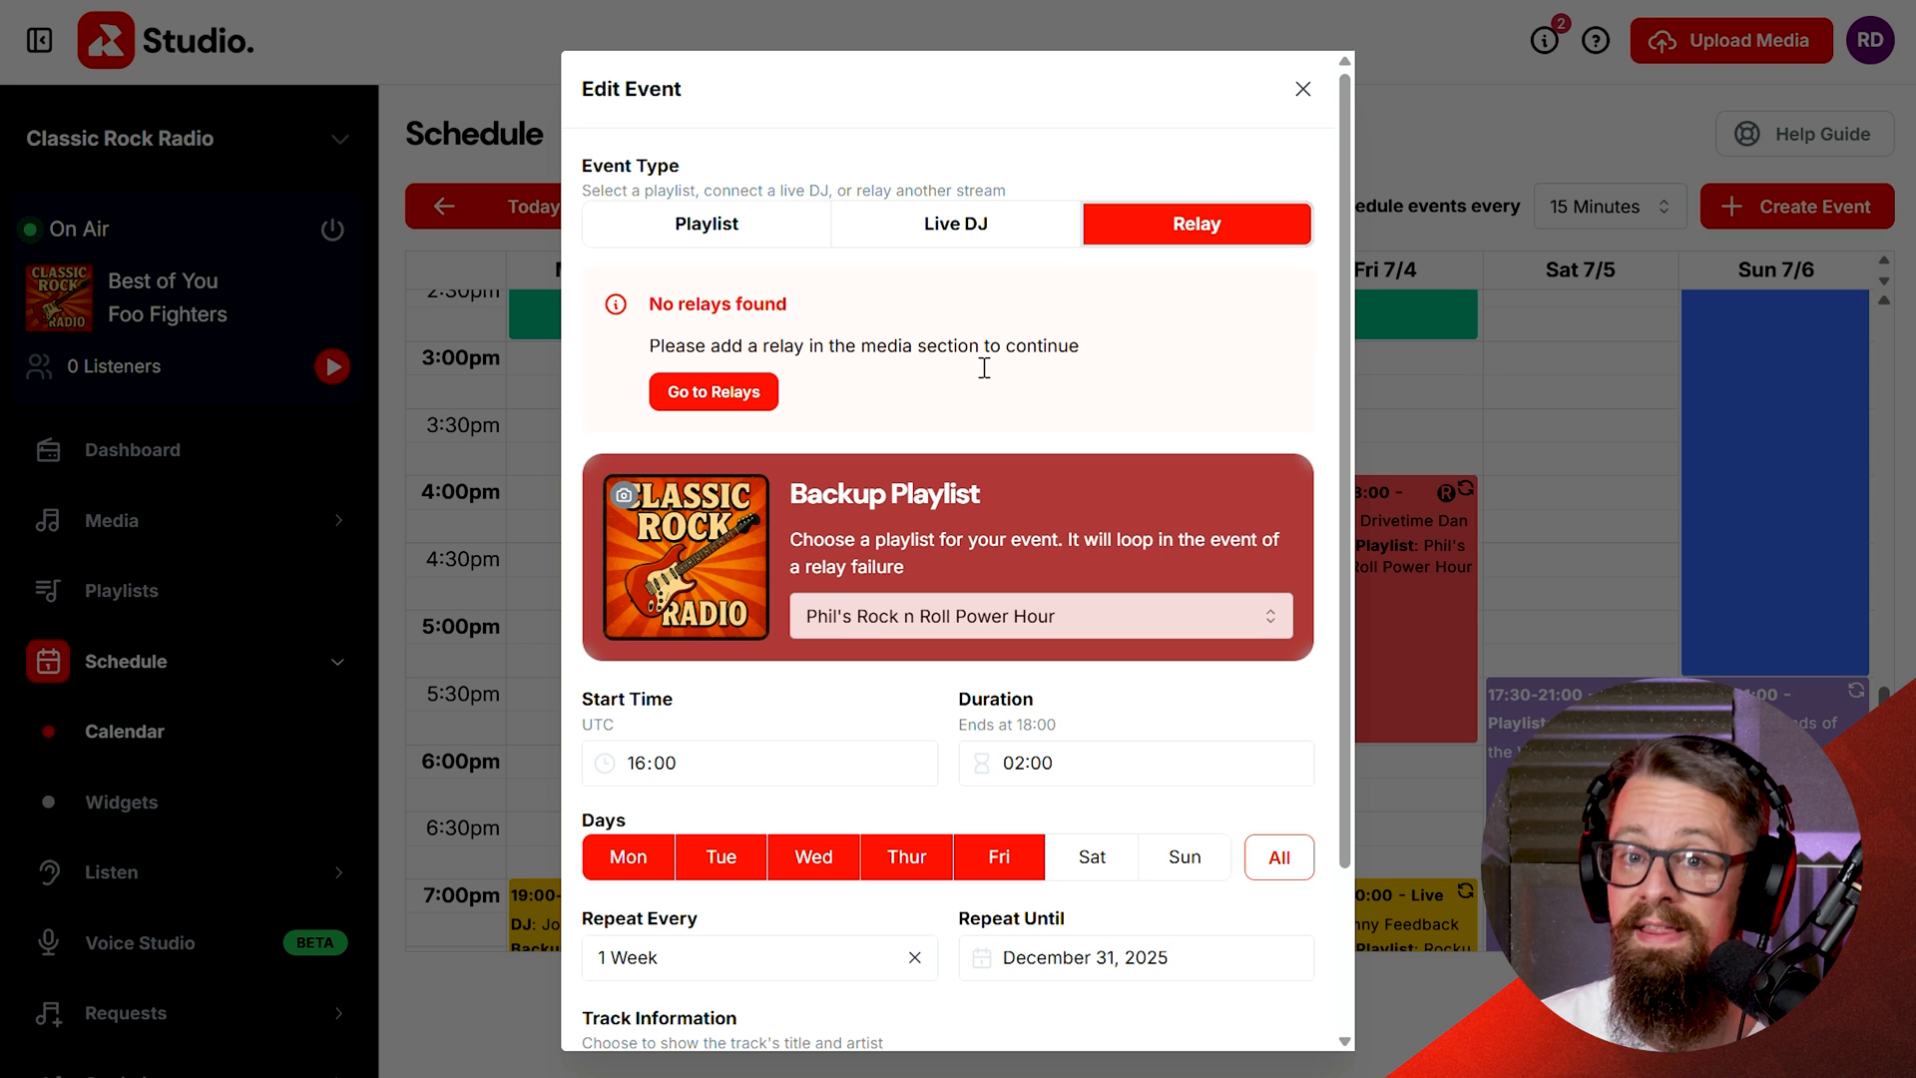
{"action": "left_click", "coordinate": [1302, 90]}
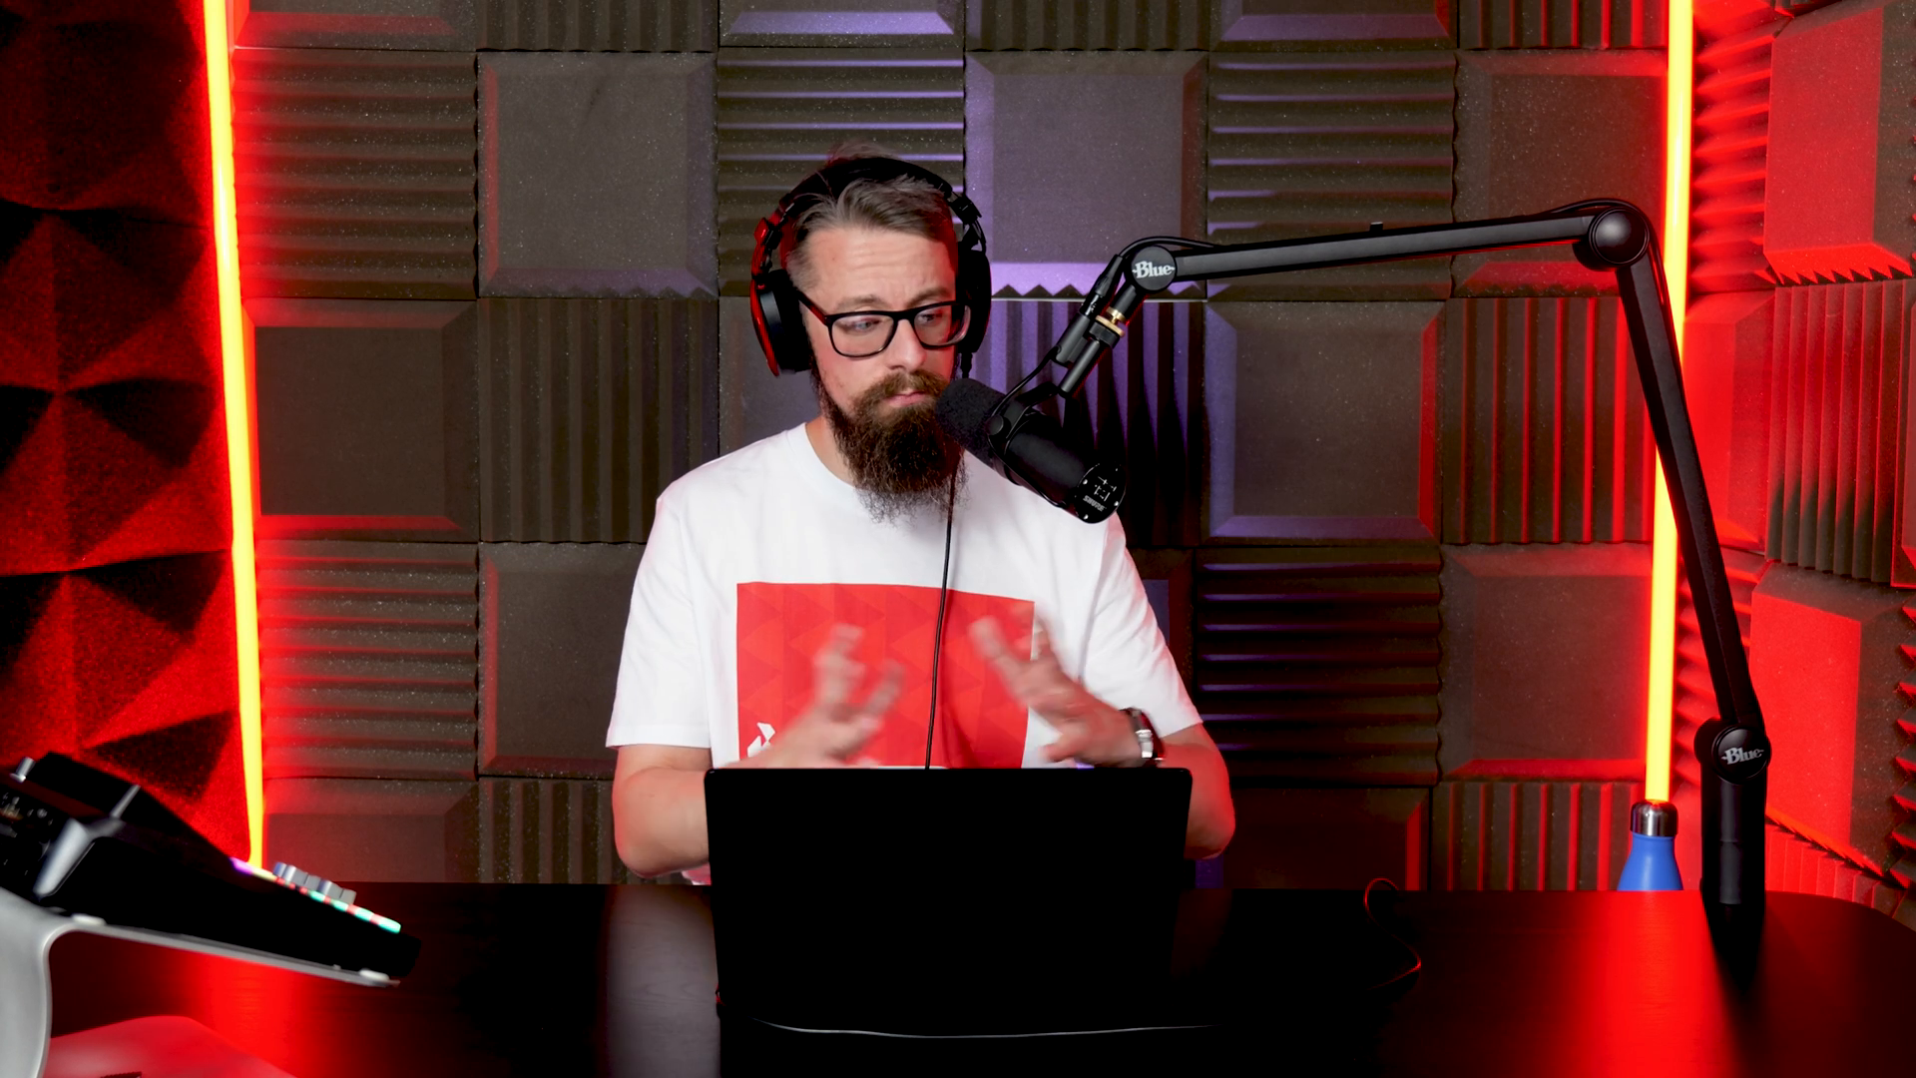